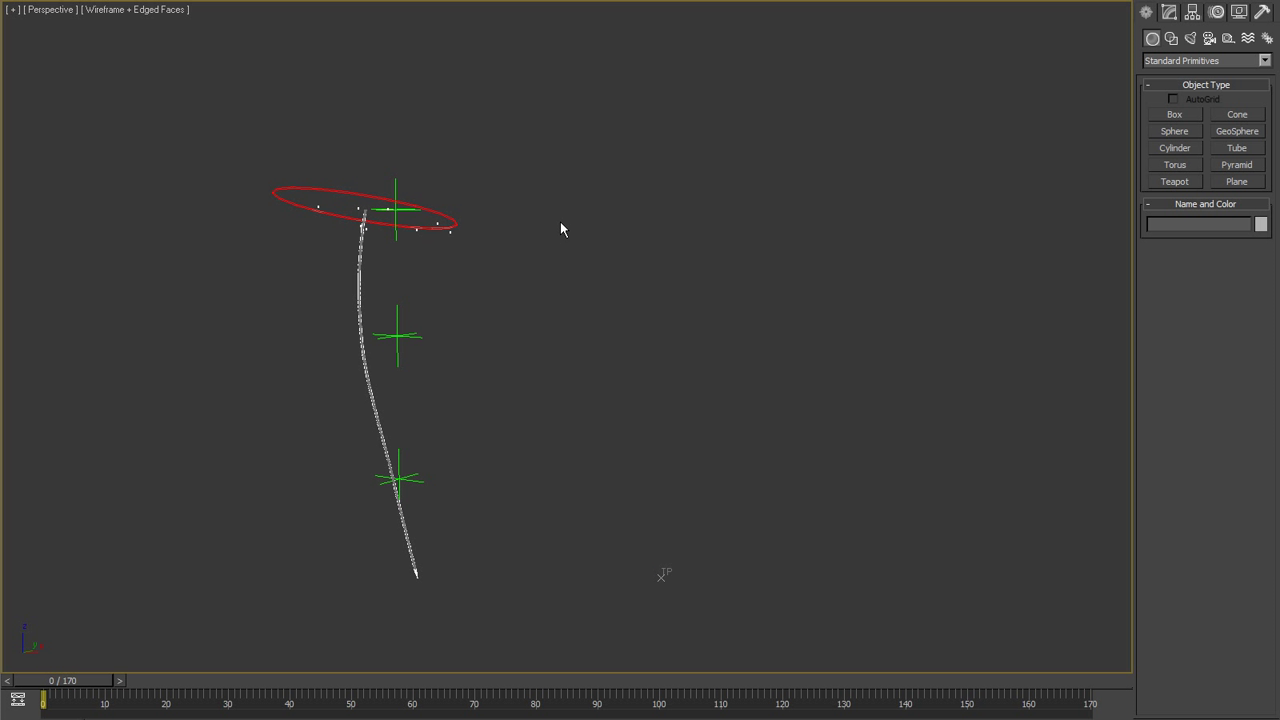
Play the tornado particle animation in the viewport and return to frame 0.
key("slash")
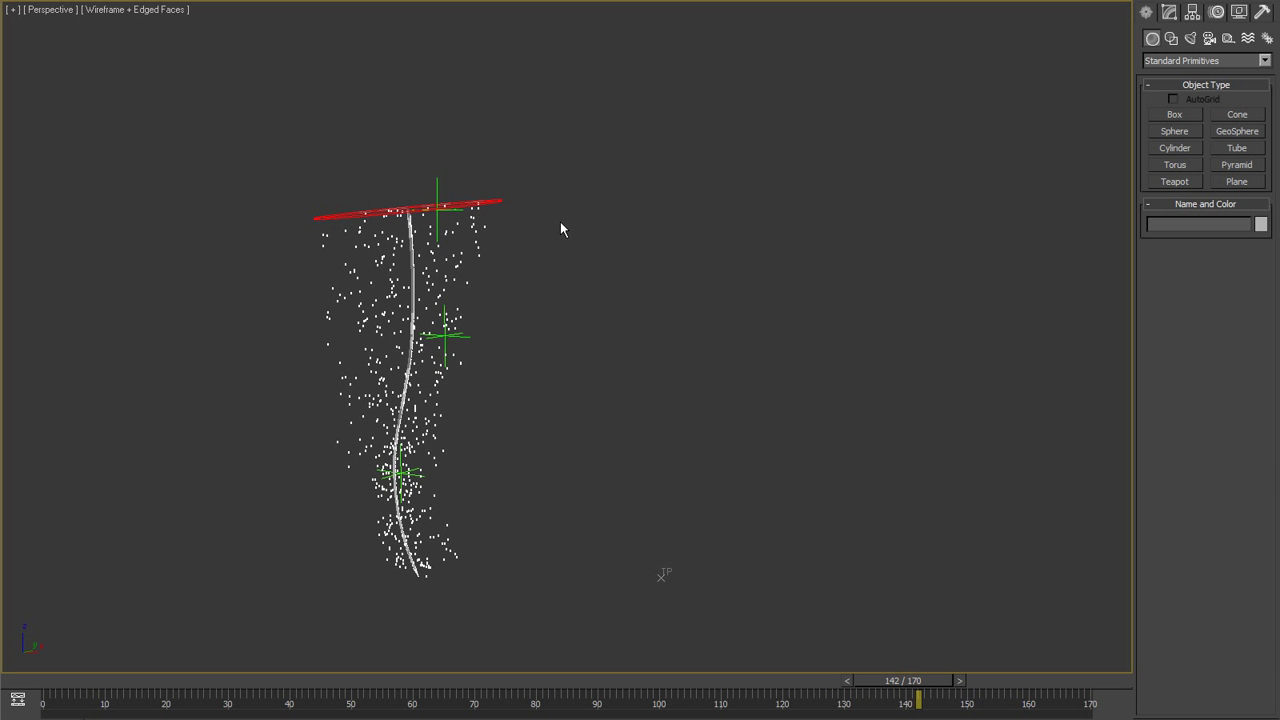
key("/")
key("Home")
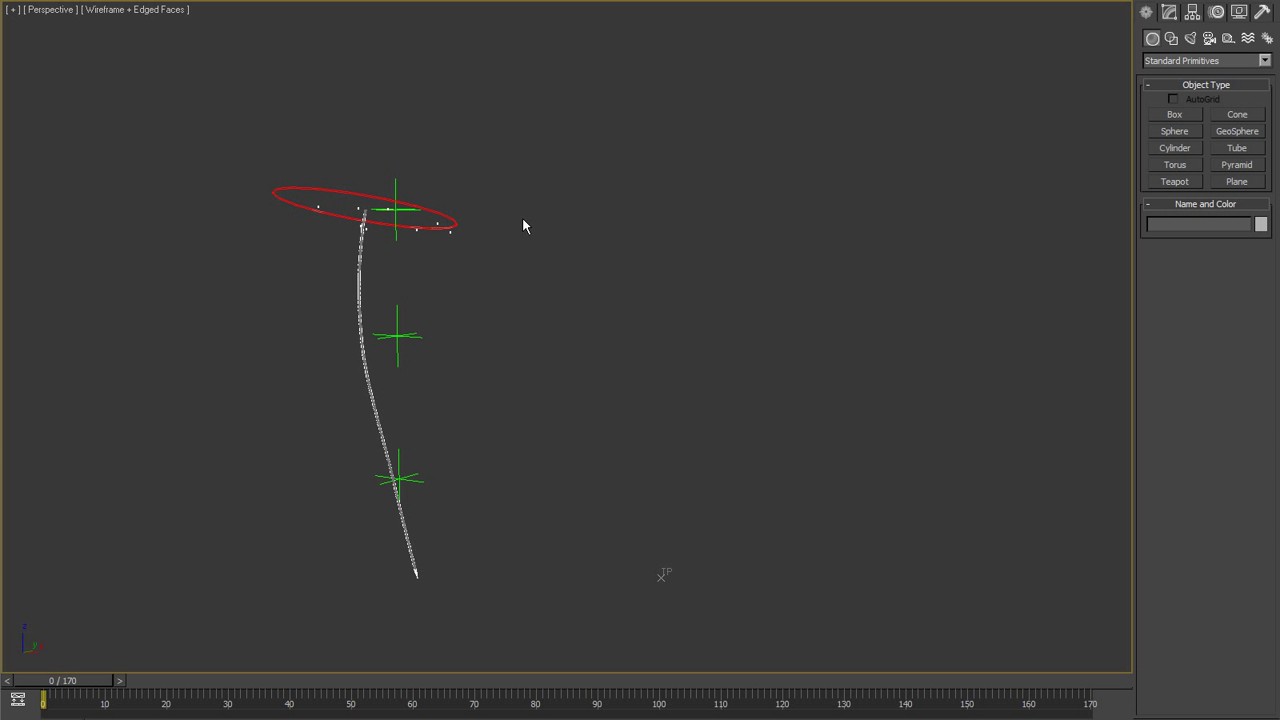
Hide the tornado particles and play the animation with only the guide spline and its point helpers showing.
key("6")
key("6")
key("/")
key("/")
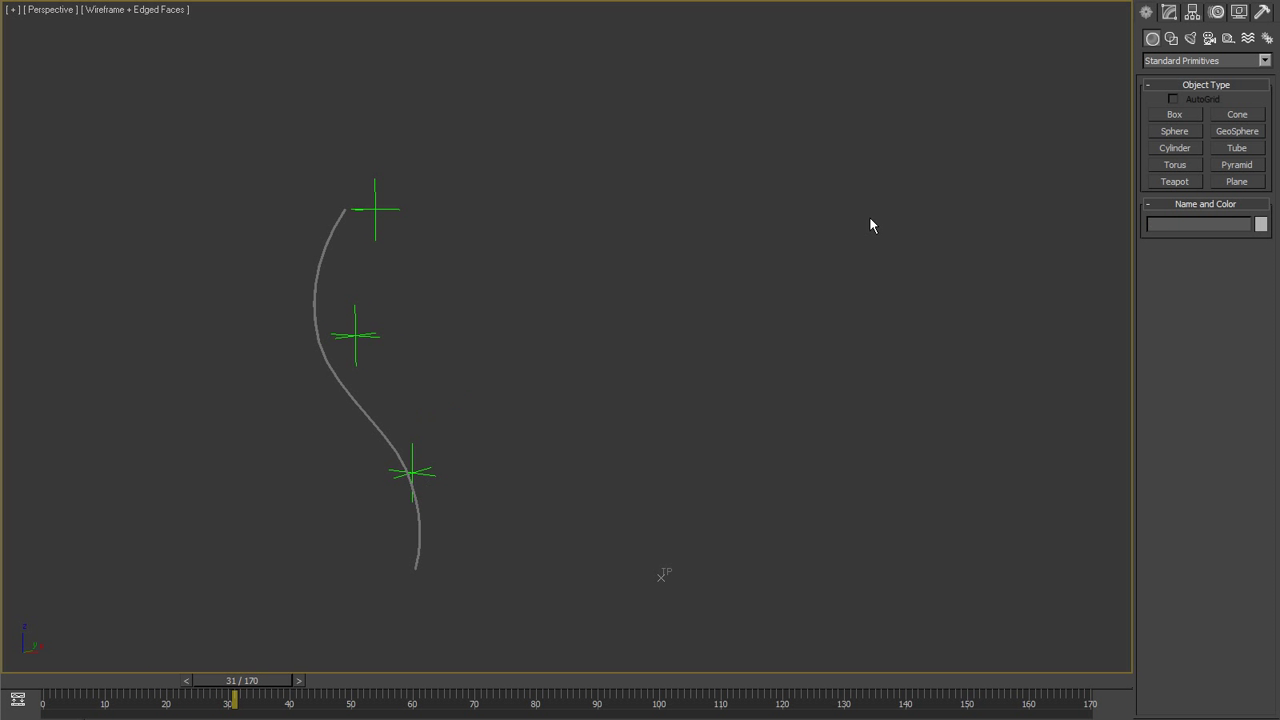
Select the guide spline and inspect its stack of SplineSelect and Linked XForm modifiers.
left_click(378, 422)
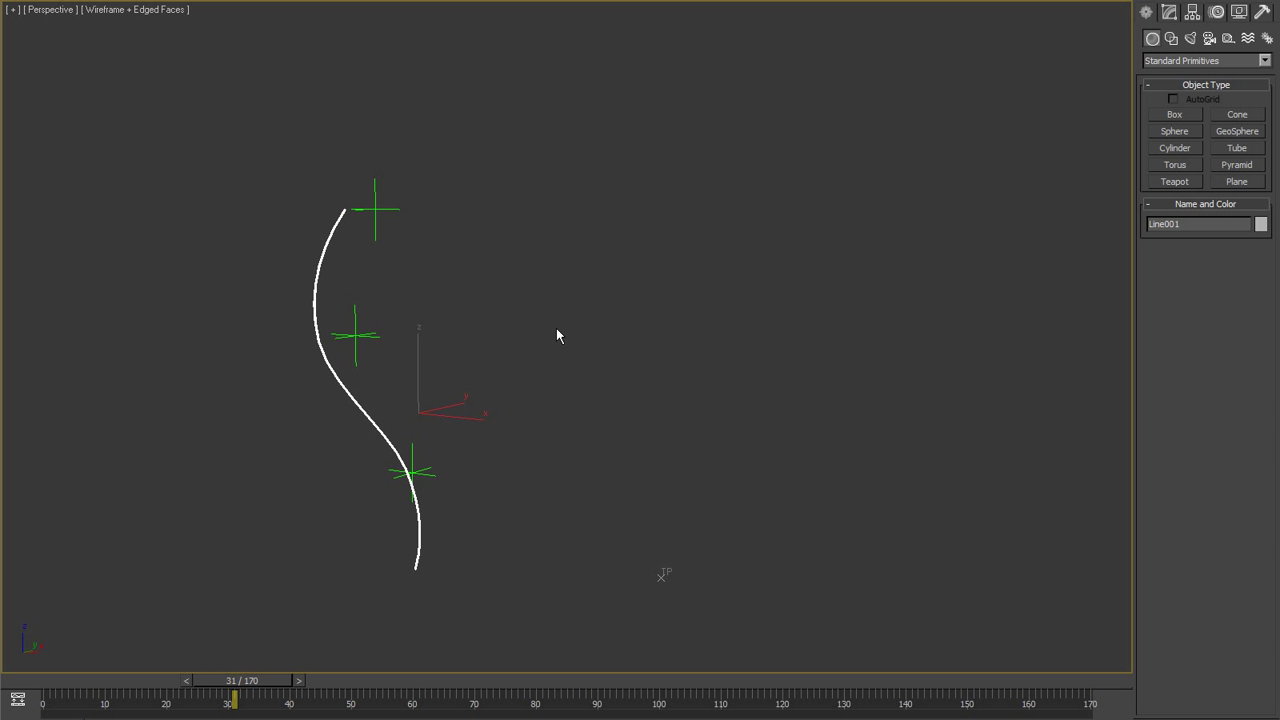
left_click(1178, 12)
left_click(1166, 91)
left_click(1166, 115)
left_click(1166, 141)
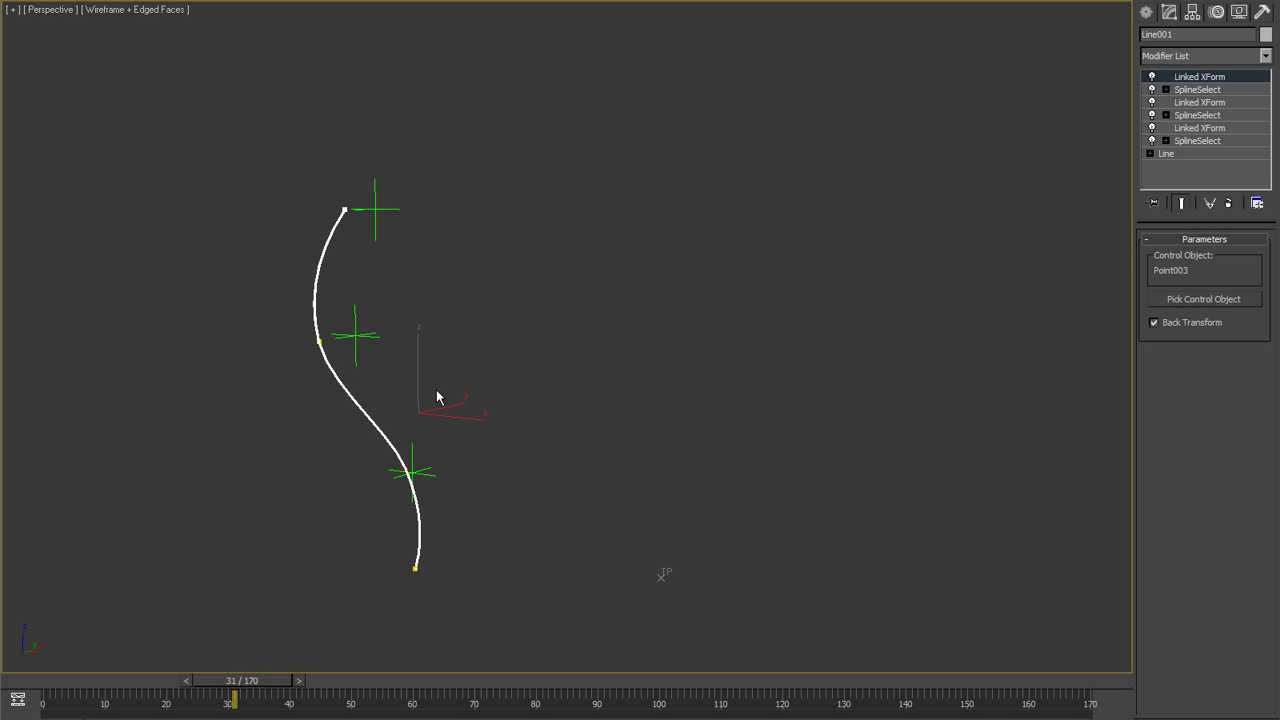
Deselect the guide spline and replay its animation, returning to frame 0.
left_click(490, 298)
key("/")
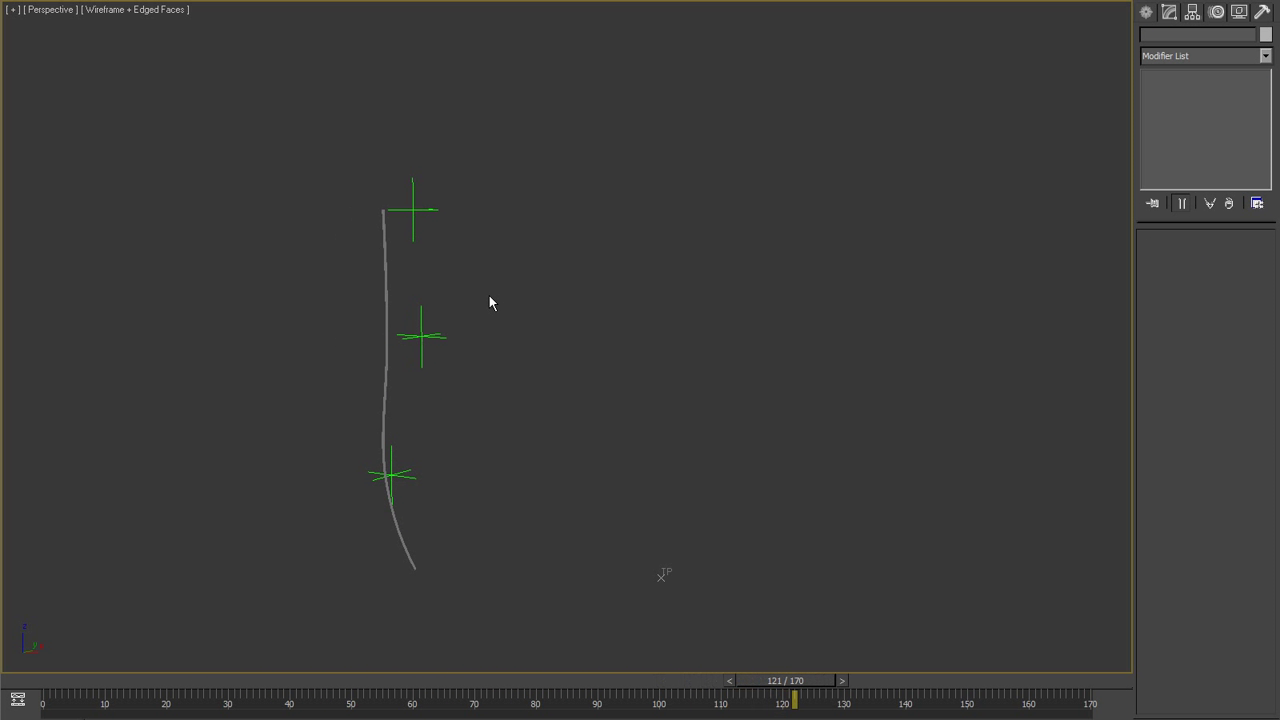
key("Home")
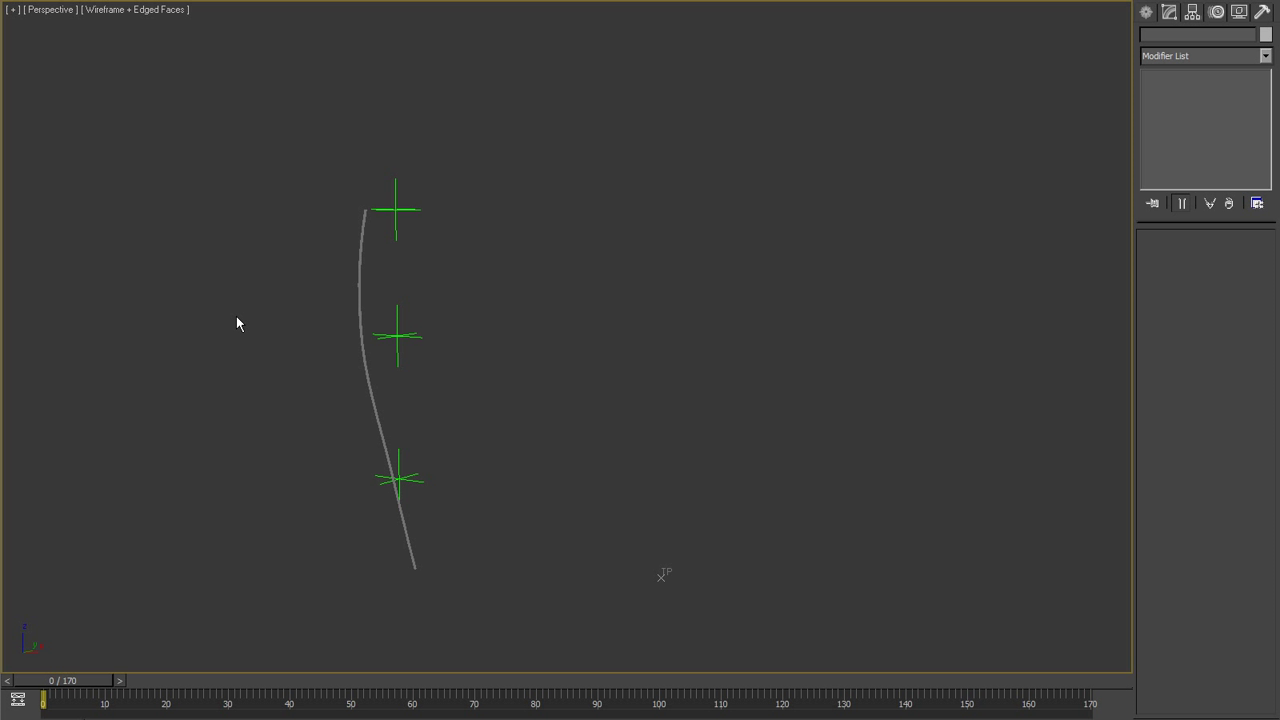
key("/")
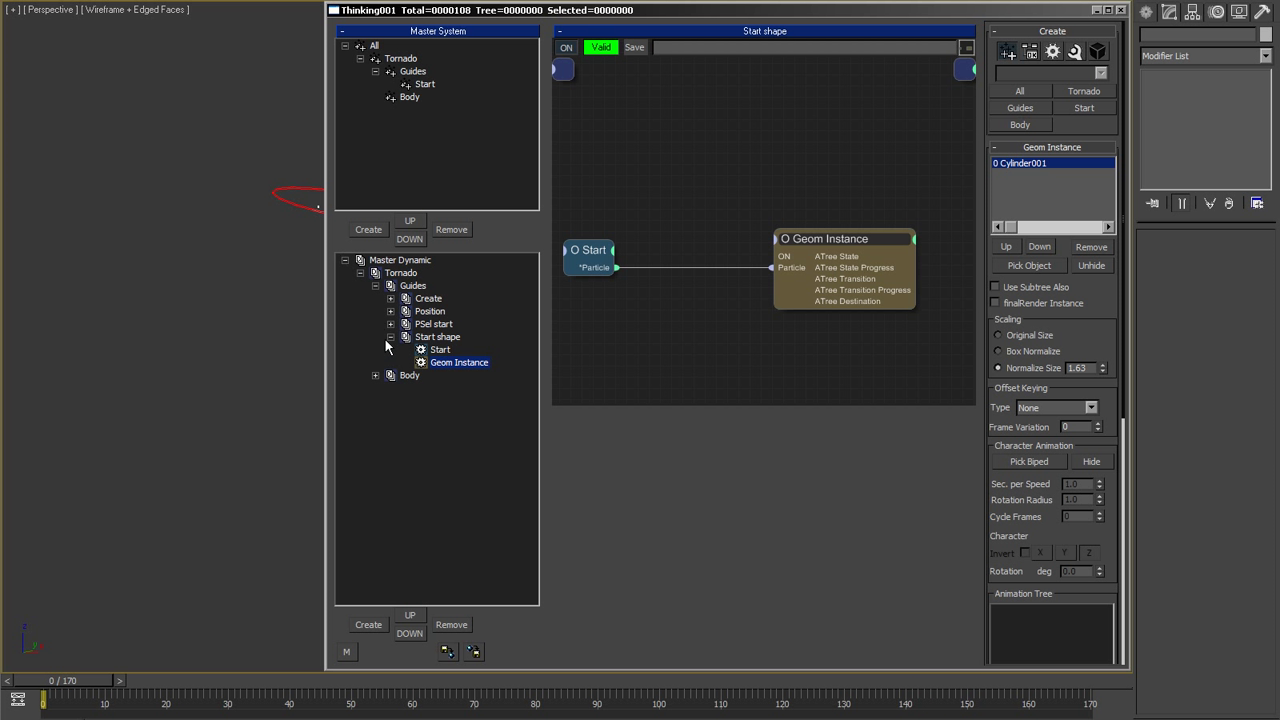
Turn off the Body dynamic set under Tornado, expand the Guides set and close the particle editor.
left_click(389, 337)
left_click(375, 285)
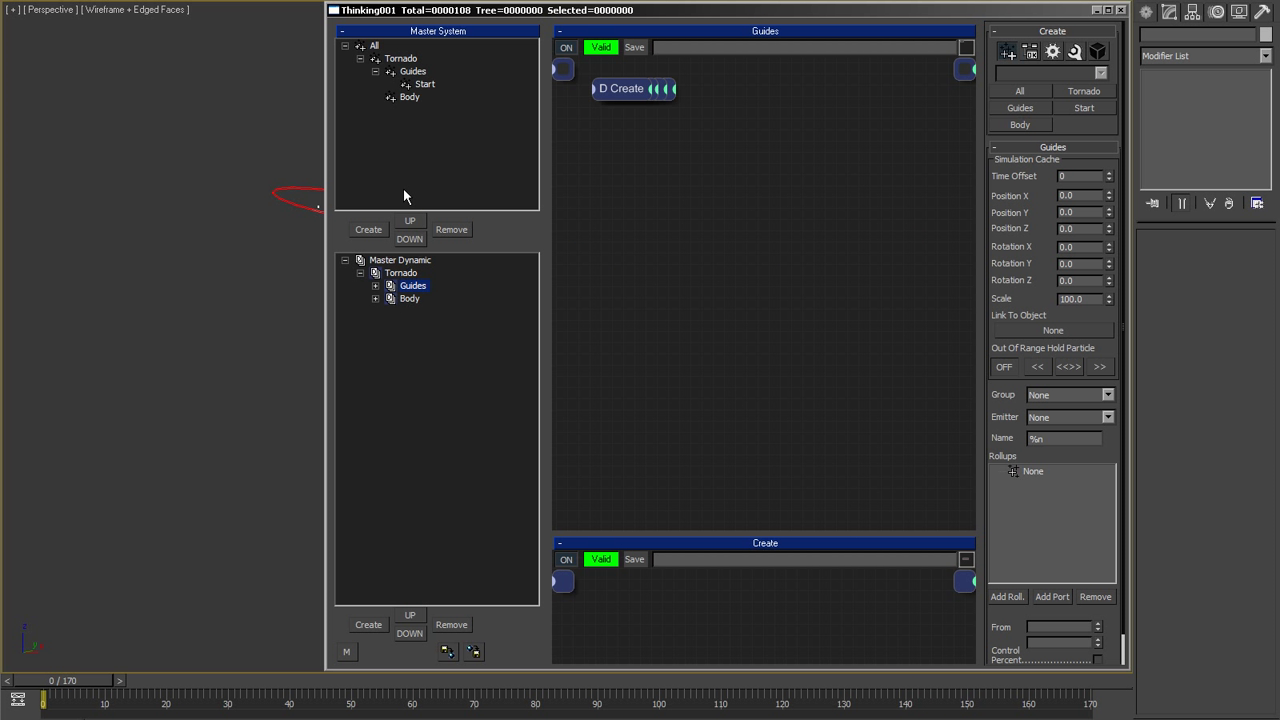
left_click(375, 286)
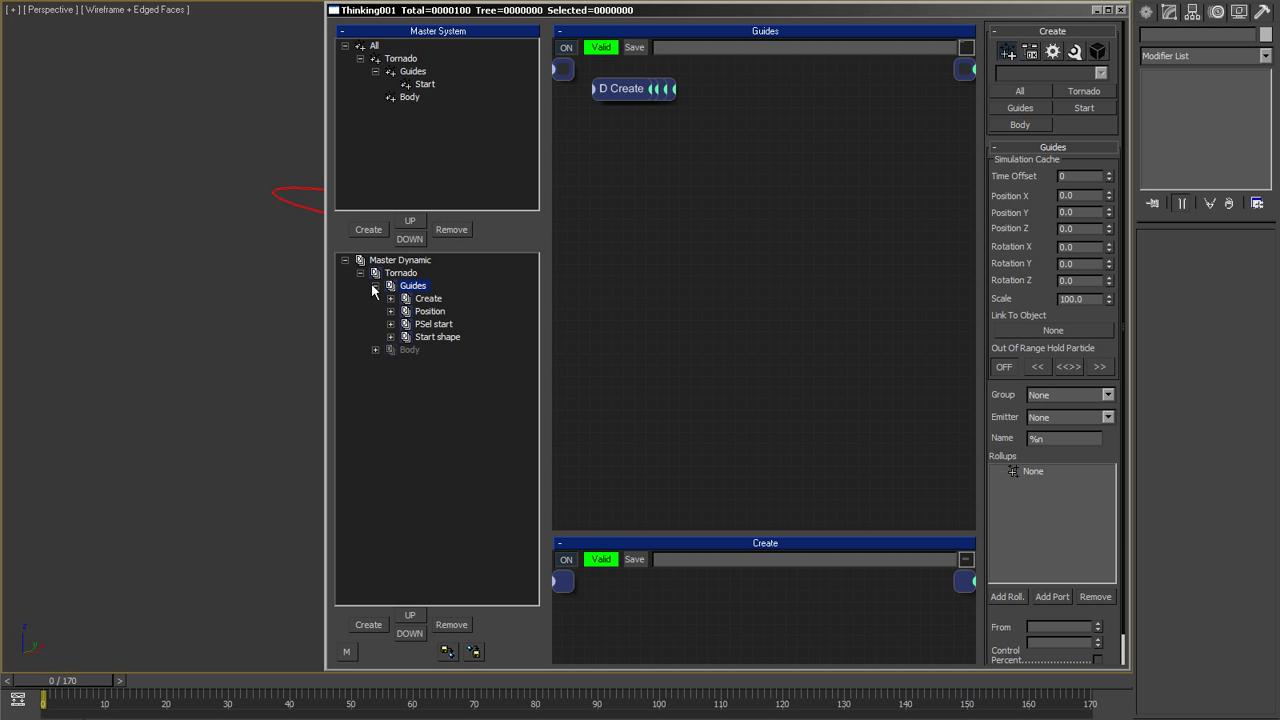
left_click(256, 317)
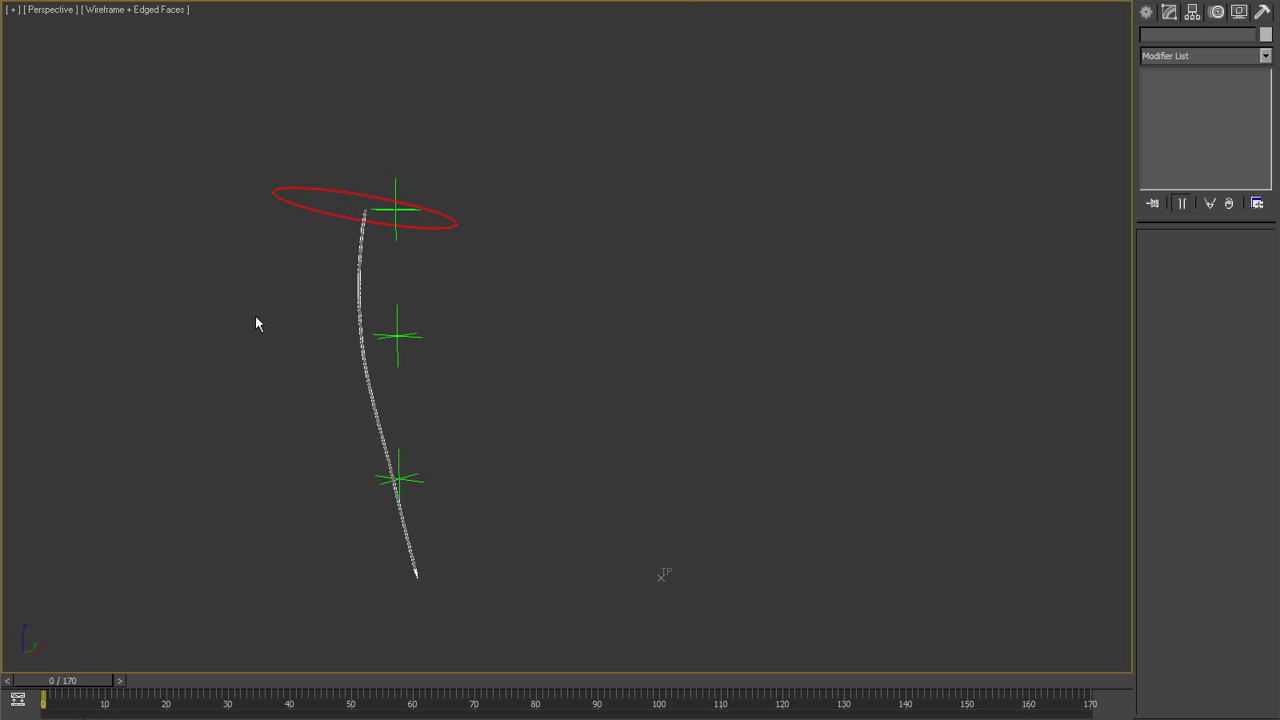
Examine the guide particles lined up along the spline up close, from its upper end downward.
scroll(255, 316, "up", 3)
middle_click_drag(182, 284, 431, 389)
scroll(226, 268, "down", 1)
middle_click_drag(346, 302, 399, 318)
scroll(399, 322, "up", 3)
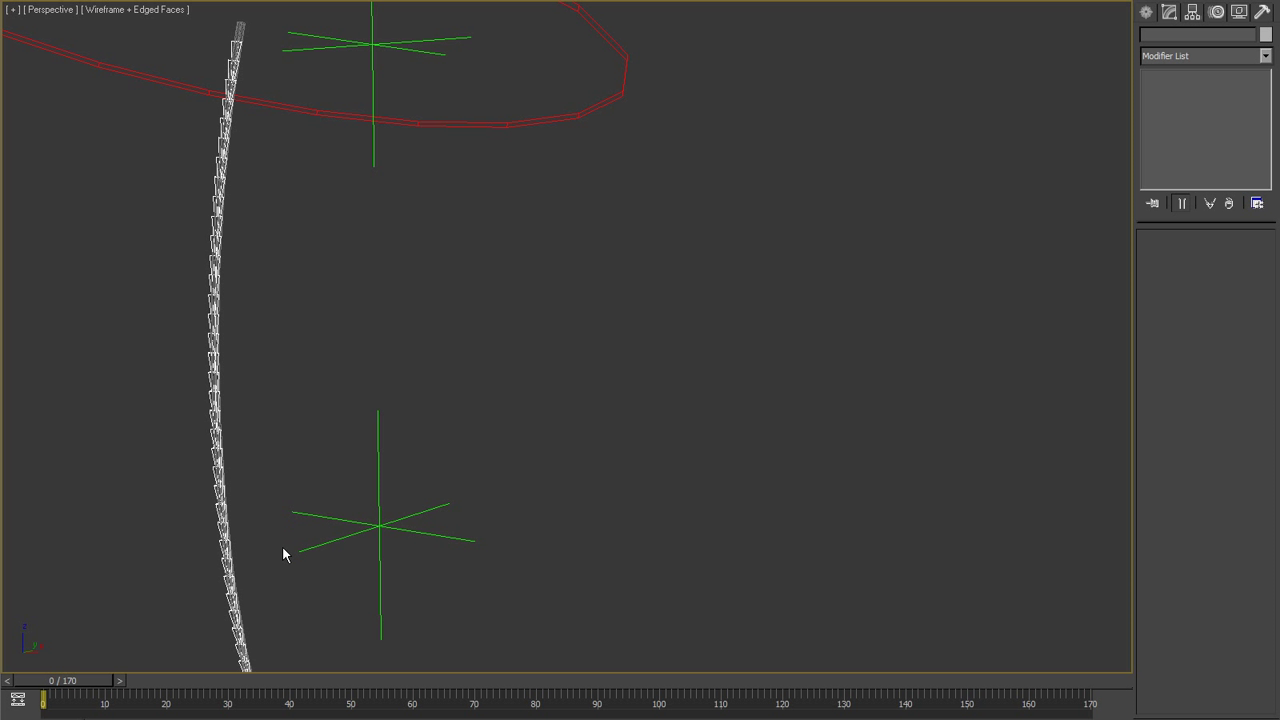
middle_click_drag(273, 467, 253, 281)
scroll(275, 400, "down", 4)
scroll(374, 401, "up", 3)
middle_click_drag(462, 535, 349, 326)
Reopen the particle editor and select the particle system in the viewport, viewing the whole guide chain beside the editor.
key("6")
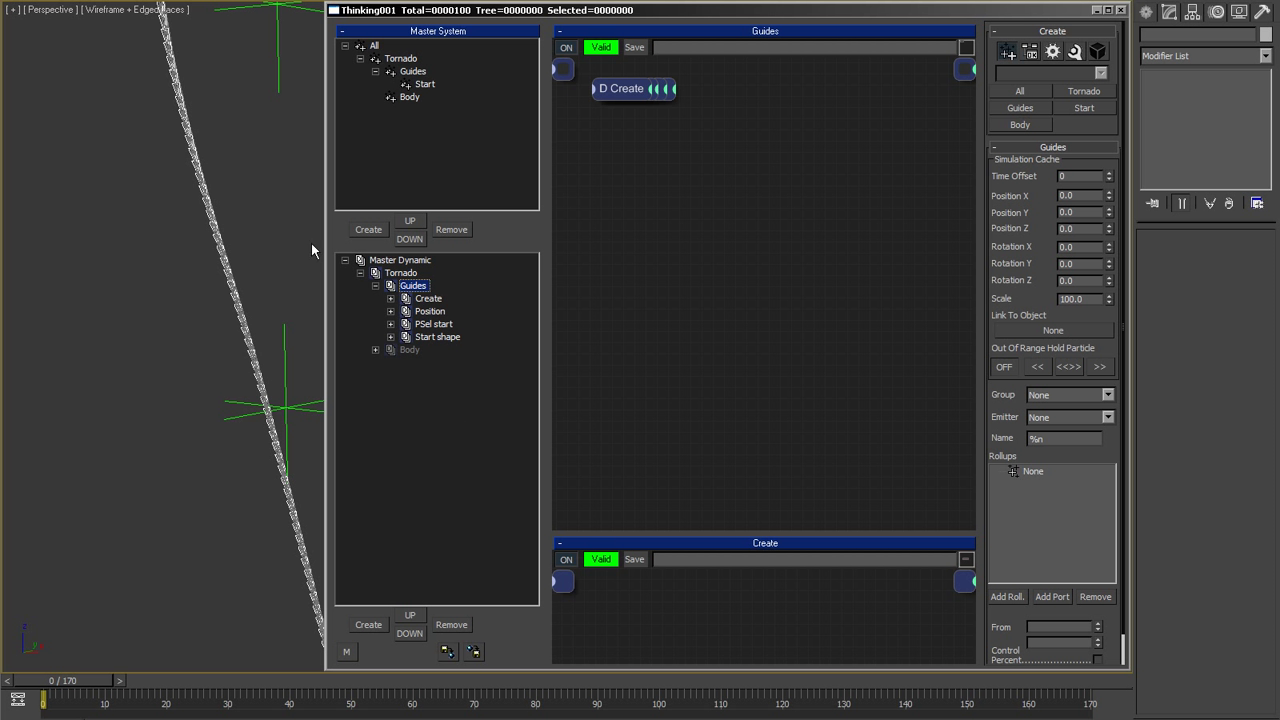
middle_click_drag(231, 232, 210, 379)
scroll(210, 379, "down", 2)
middle_click_drag(271, 263, 132, 339)
scroll(159, 98, "down", 2)
middle_click_drag(187, 101, 127, 333, "alt")
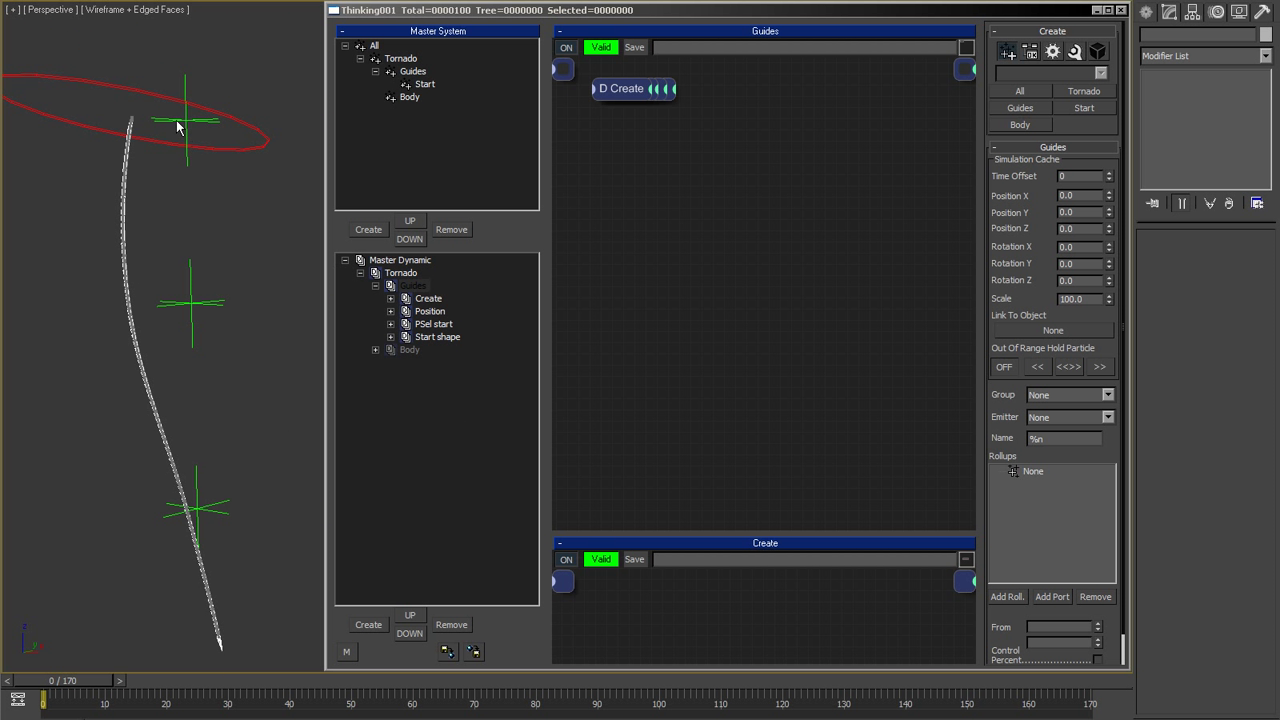
middle_click_drag(160, 110, 214, 338, "alt")
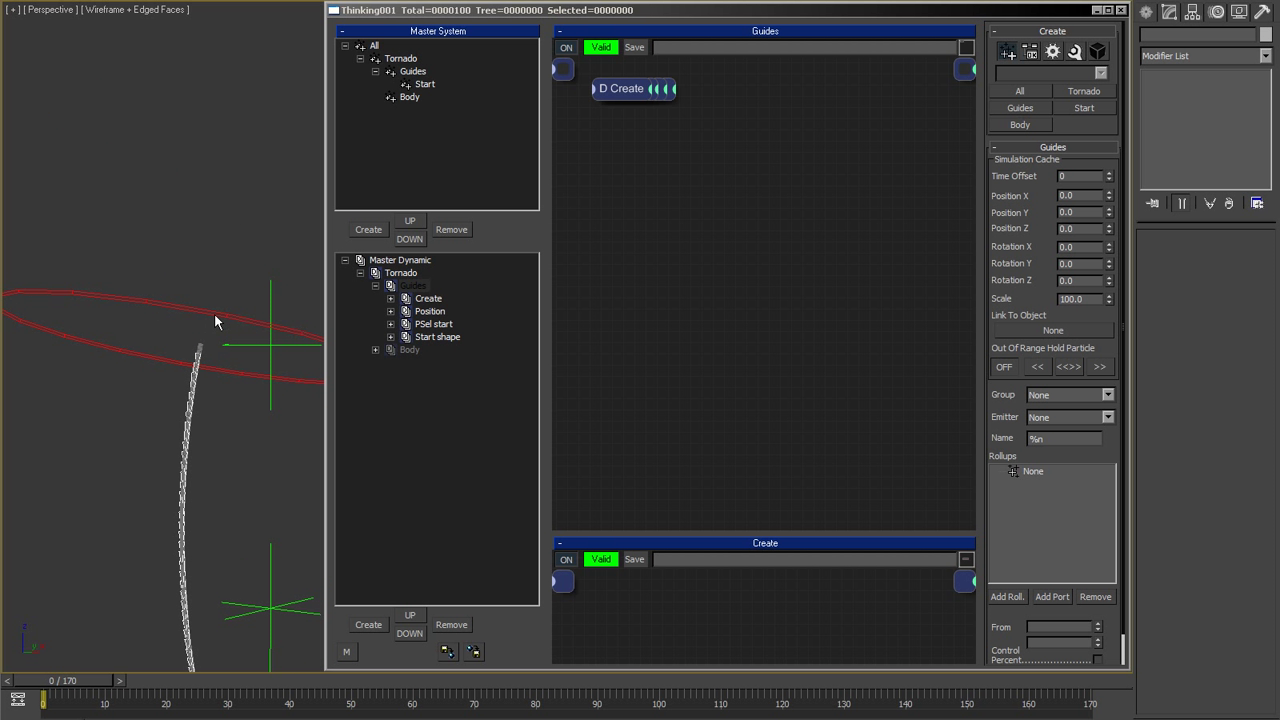
left_click(214, 314)
middle_click_drag(229, 401, 285, 318, "alt")
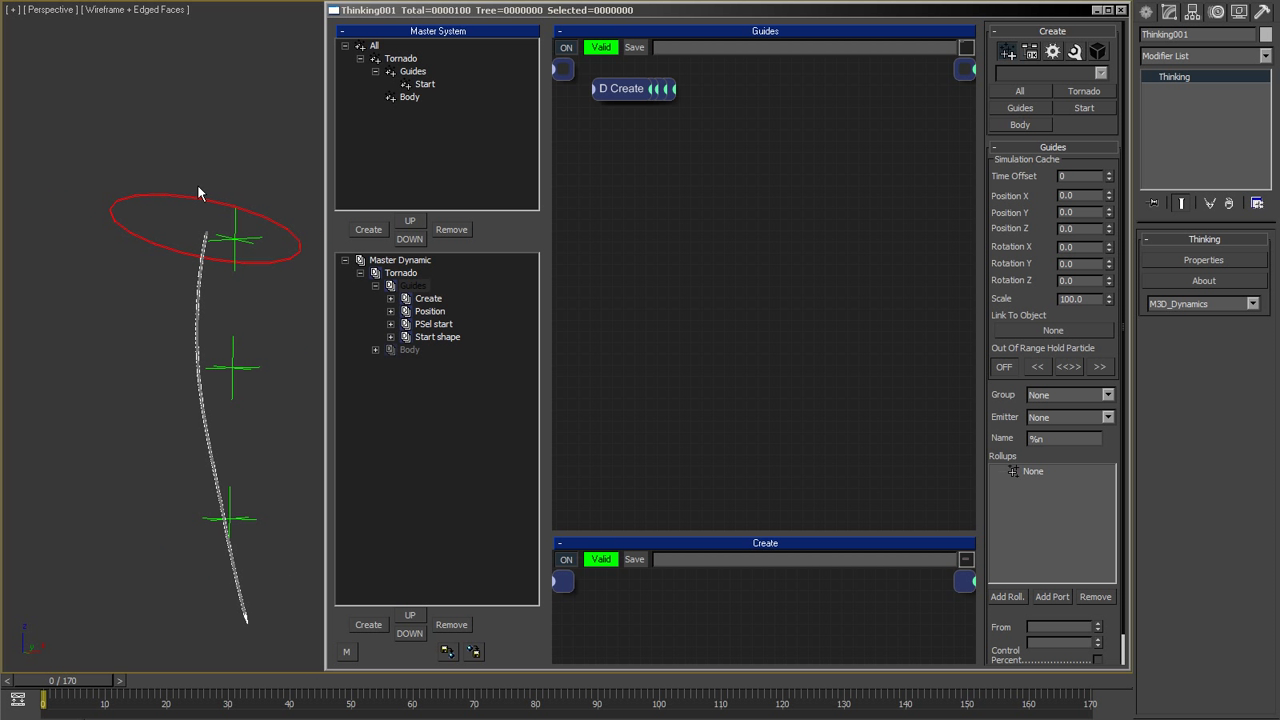
Expand the Create set under Guides and review the Position Born operator's settings.
left_click(428, 408)
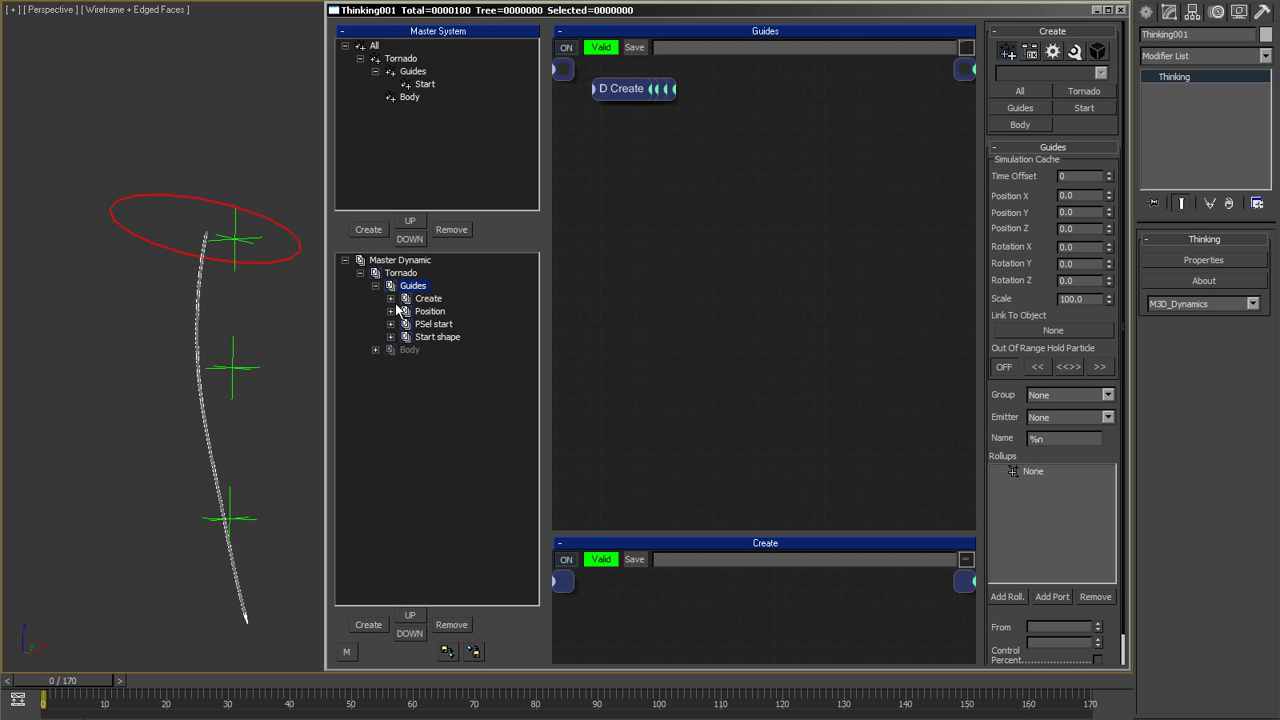
left_click(391, 299)
left_click(428, 299)
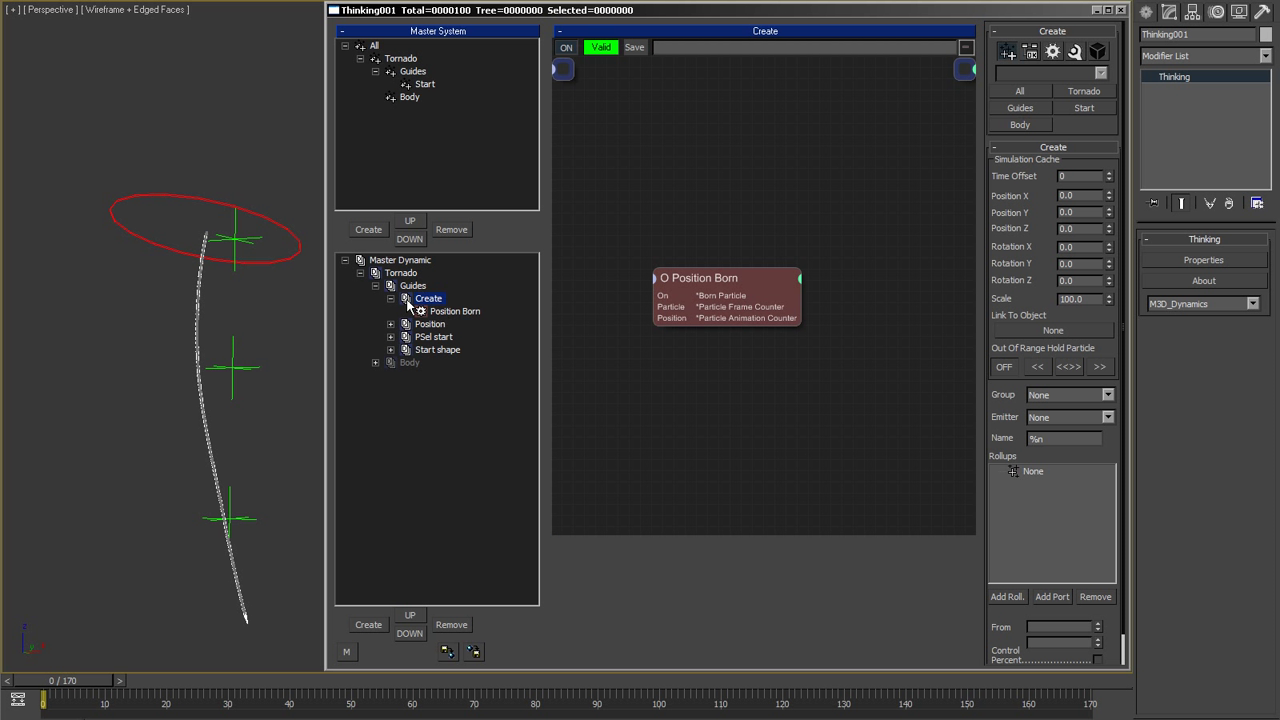
left_click(660, 318)
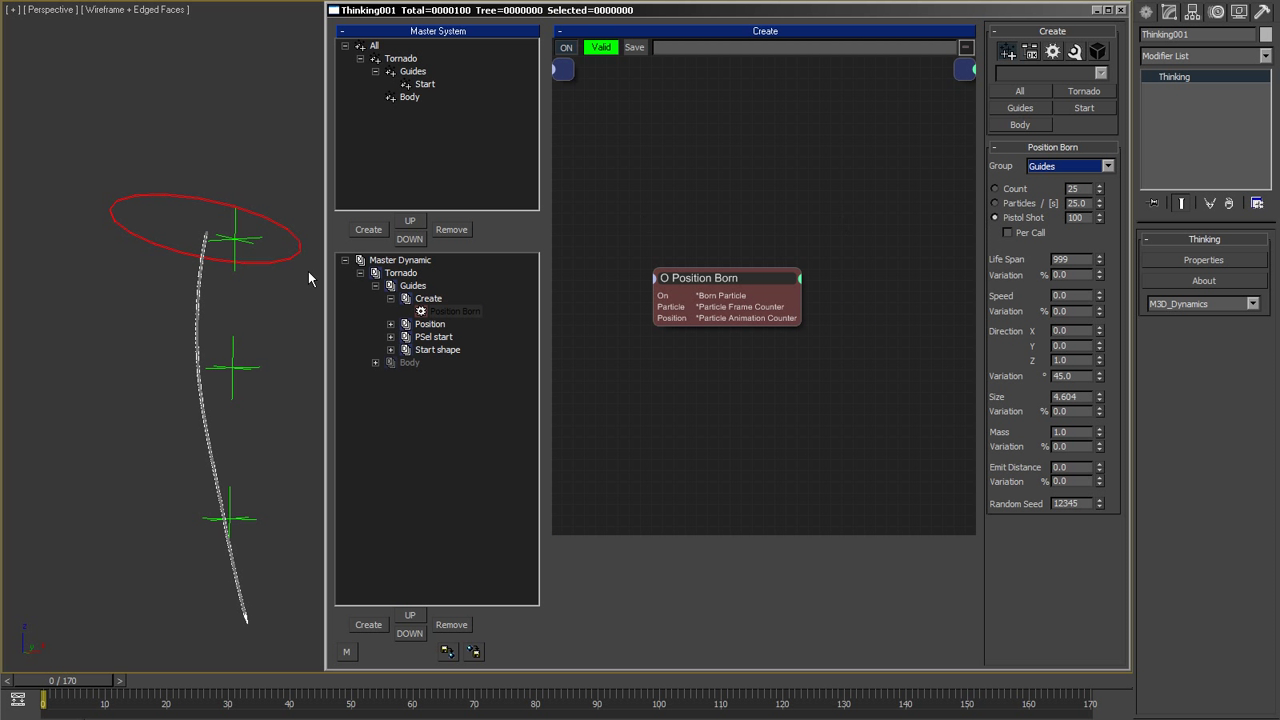
Open the Position set under Guides and rearrange its Add&Multiply and two Float nodes into a tidier layout.
left_click(391, 298)
left_click(430, 311)
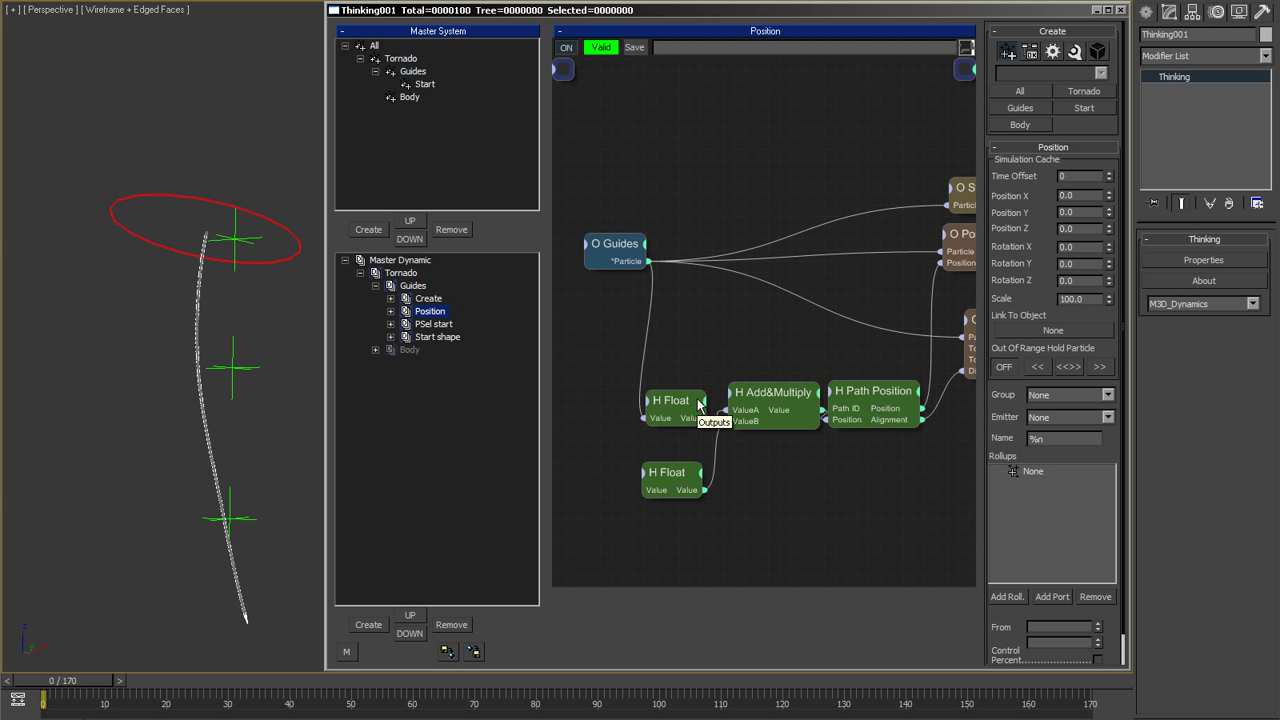
left_click_drag(803, 393, 787, 400)
left_click_drag(666, 400, 645, 400)
left_click_drag(678, 472, 658, 453)
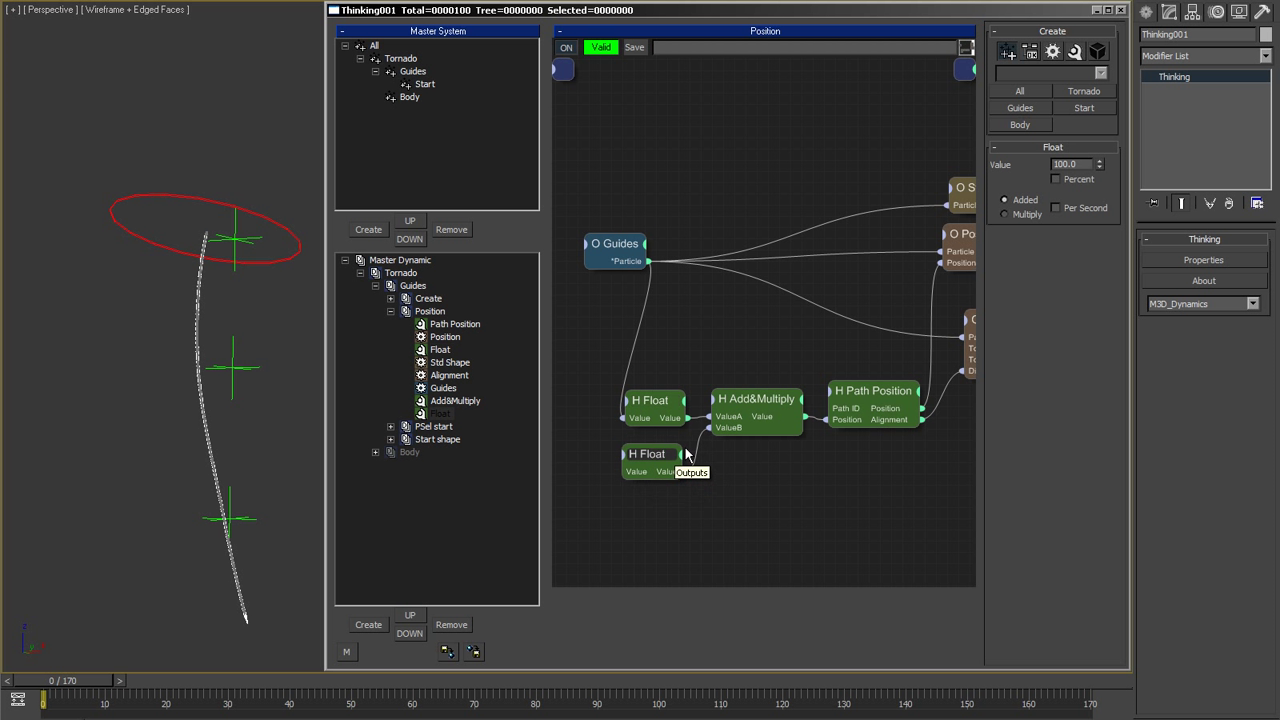
Review the settings of the Path Position, Guides and lower Float nodes, moving the Guides node farther from the others.
left_click(848, 405)
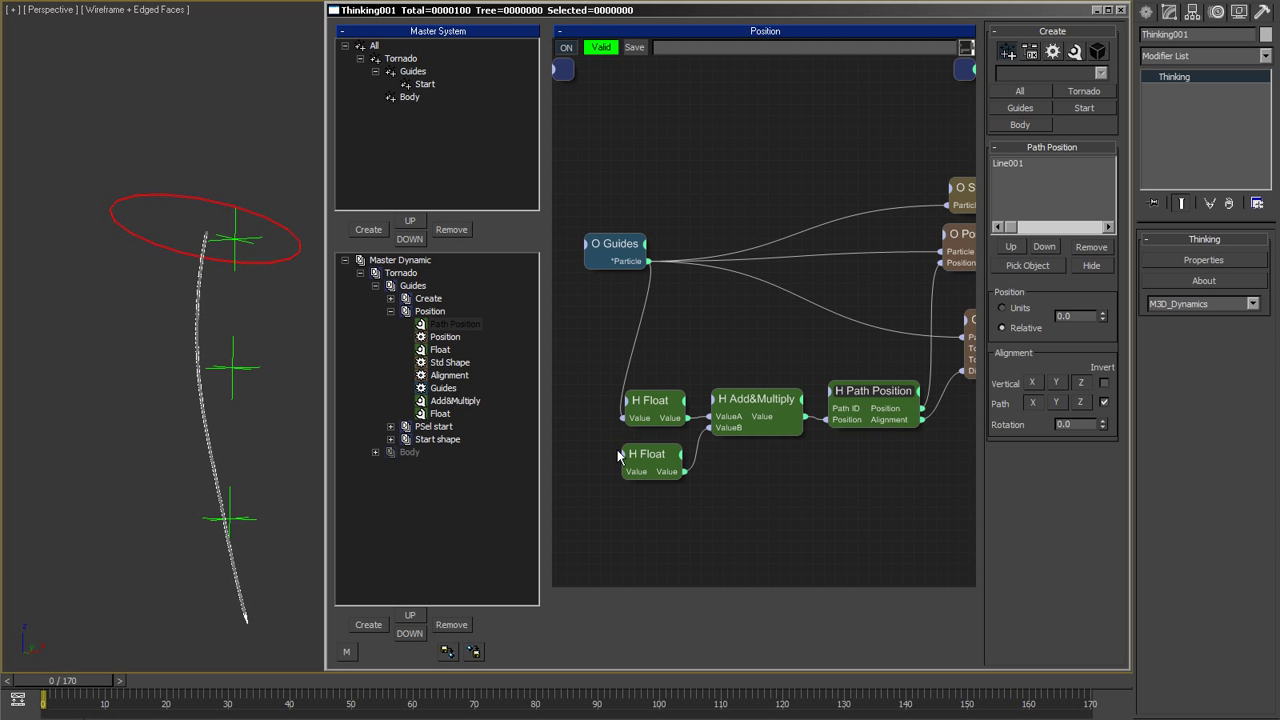
left_click_drag(615, 252, 575, 243)
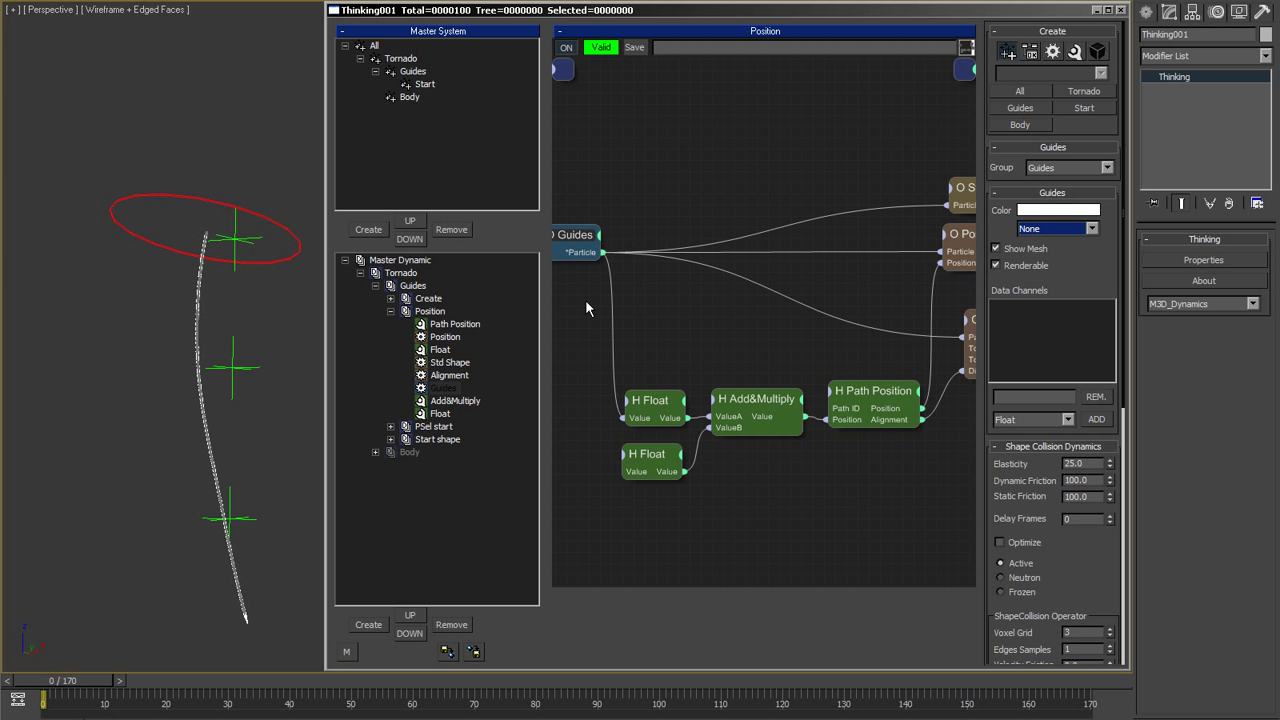
left_click(650, 455)
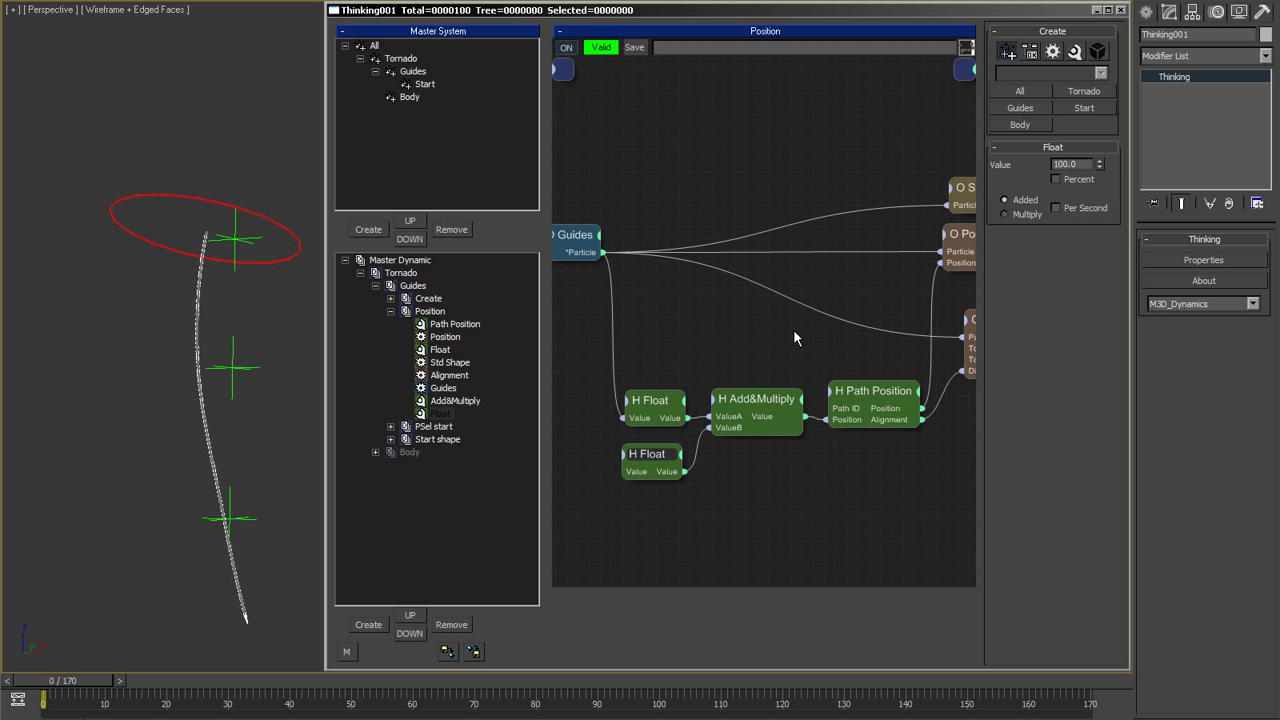
middle_click_drag(770, 350, 710, 354)
left_click(823, 400)
Review the Std Shape and Position operators, and play the animation to watch the guide particles on the spline.
middle_click_drag(777, 325, 692, 336)
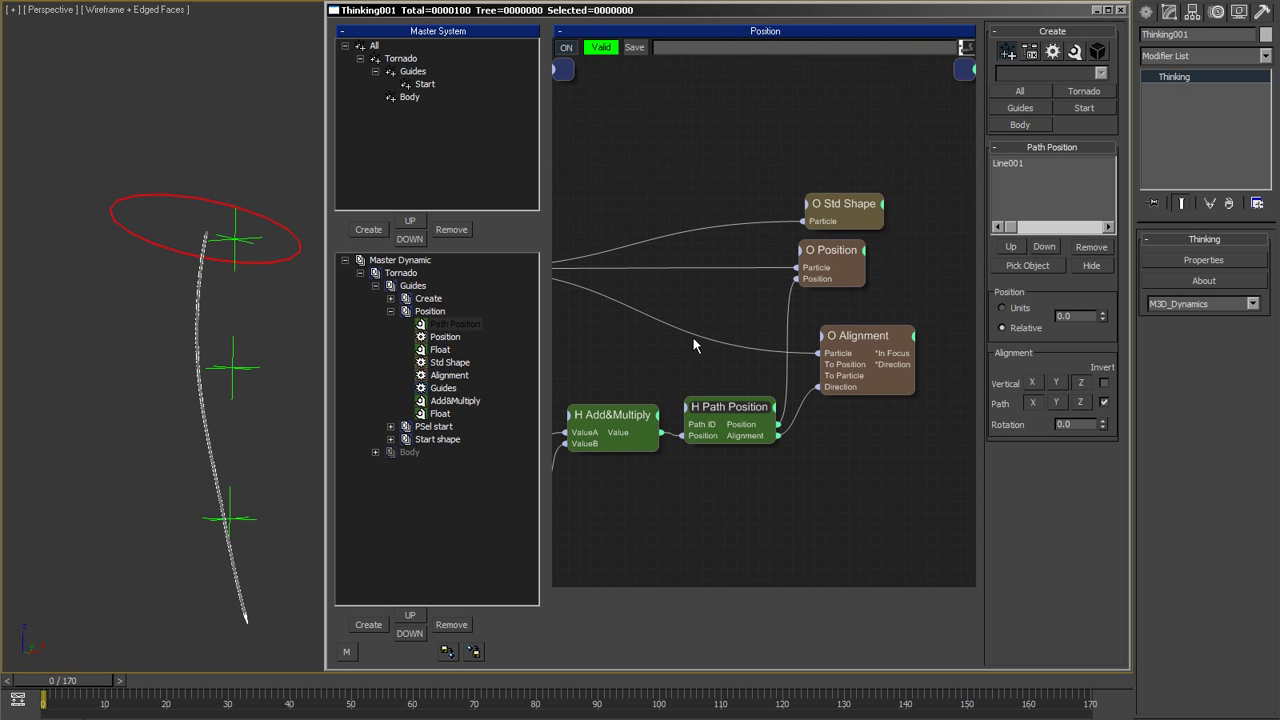
left_click_drag(845, 196, 838, 204)
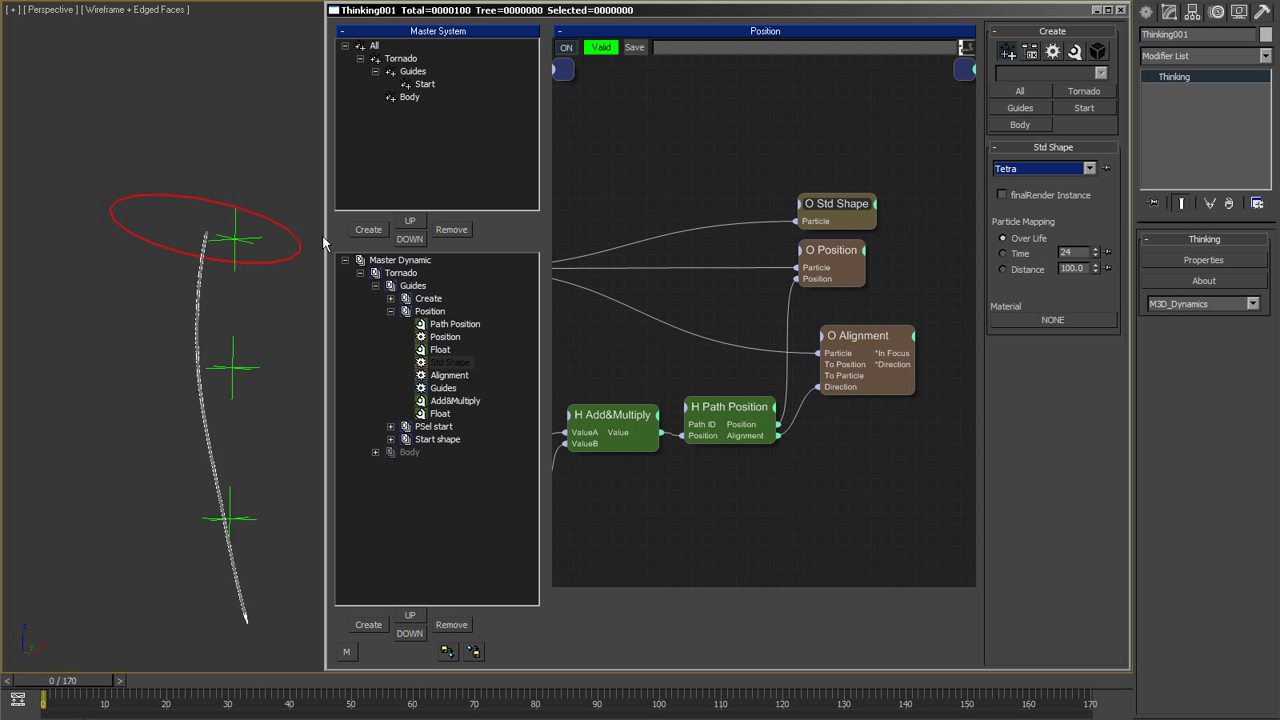
scroll(194, 360, "up", 5)
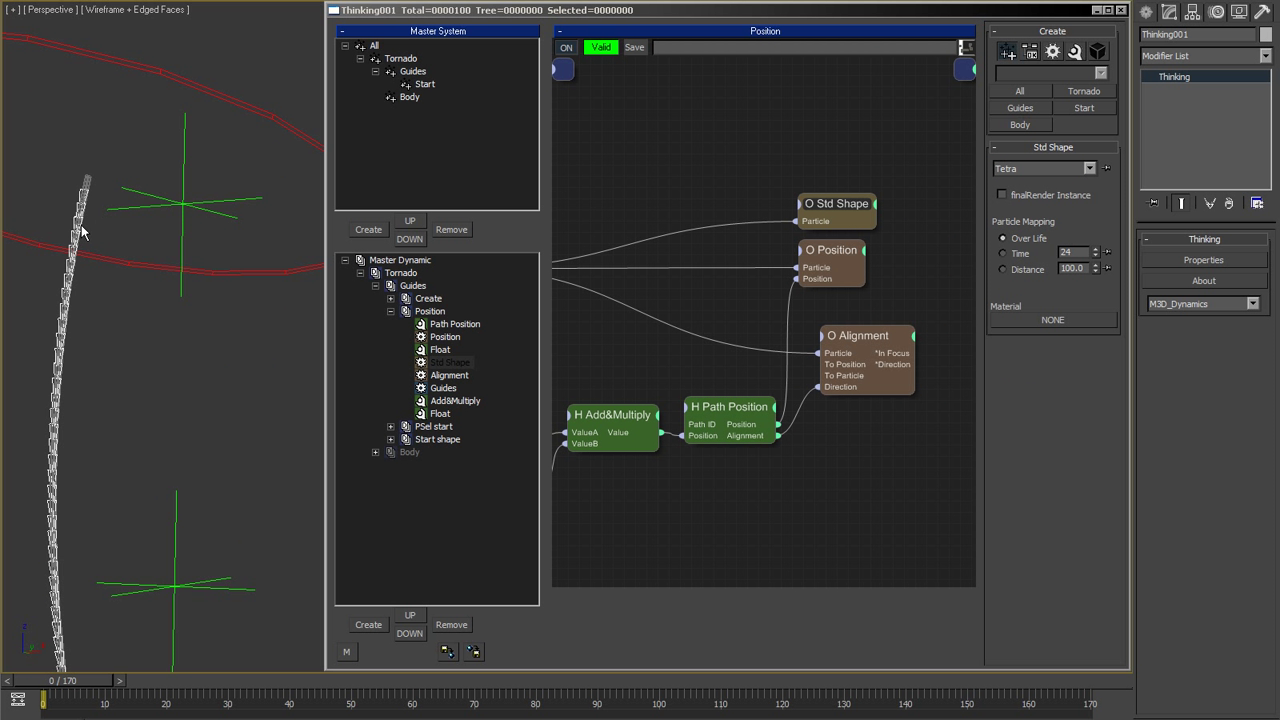
left_click(837, 253)
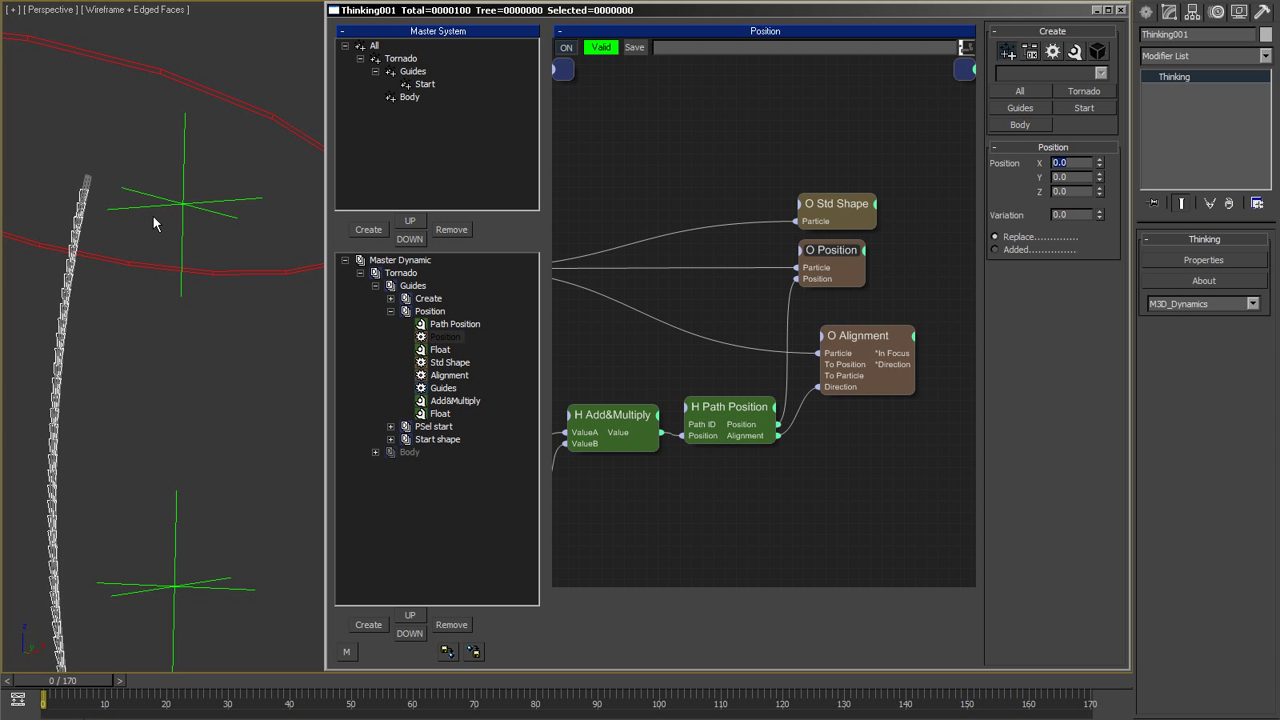
middle_click(165, 241)
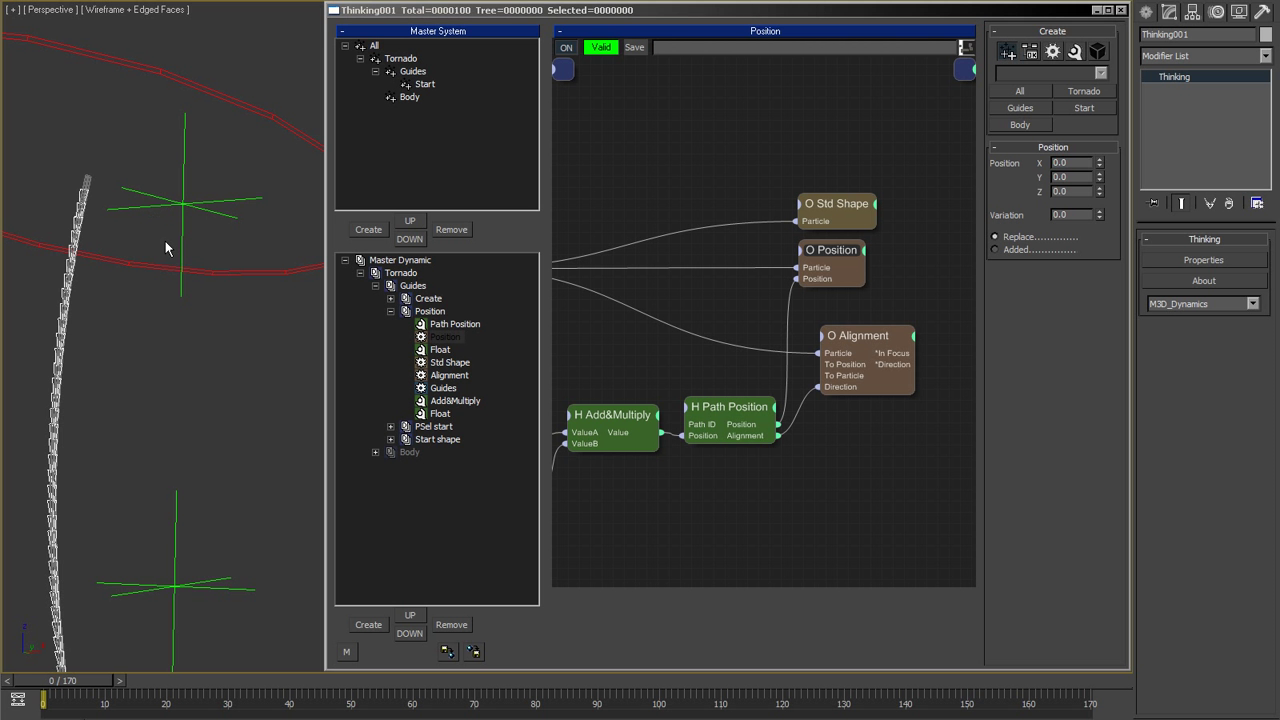
key("slash")
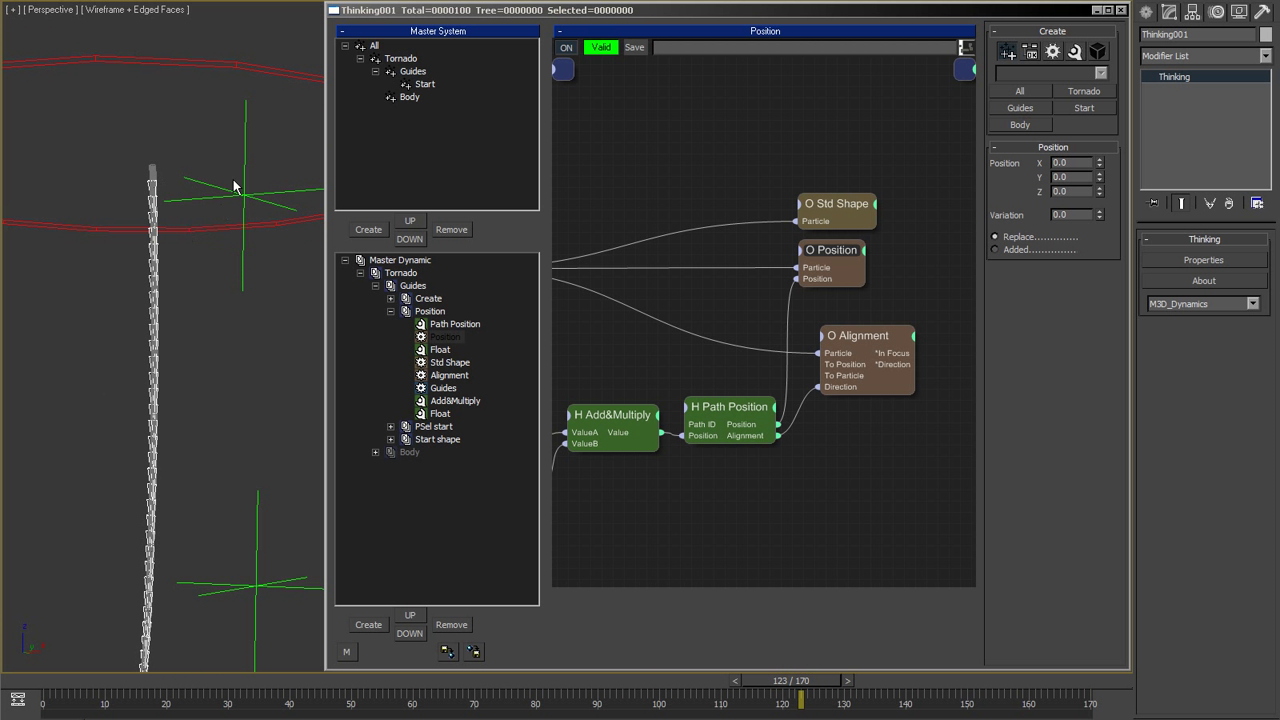
Turn off Enable In Viewport in the guide spline's base Line rendering settings, and replay the animation from frame 0.
left_click(151, 180)
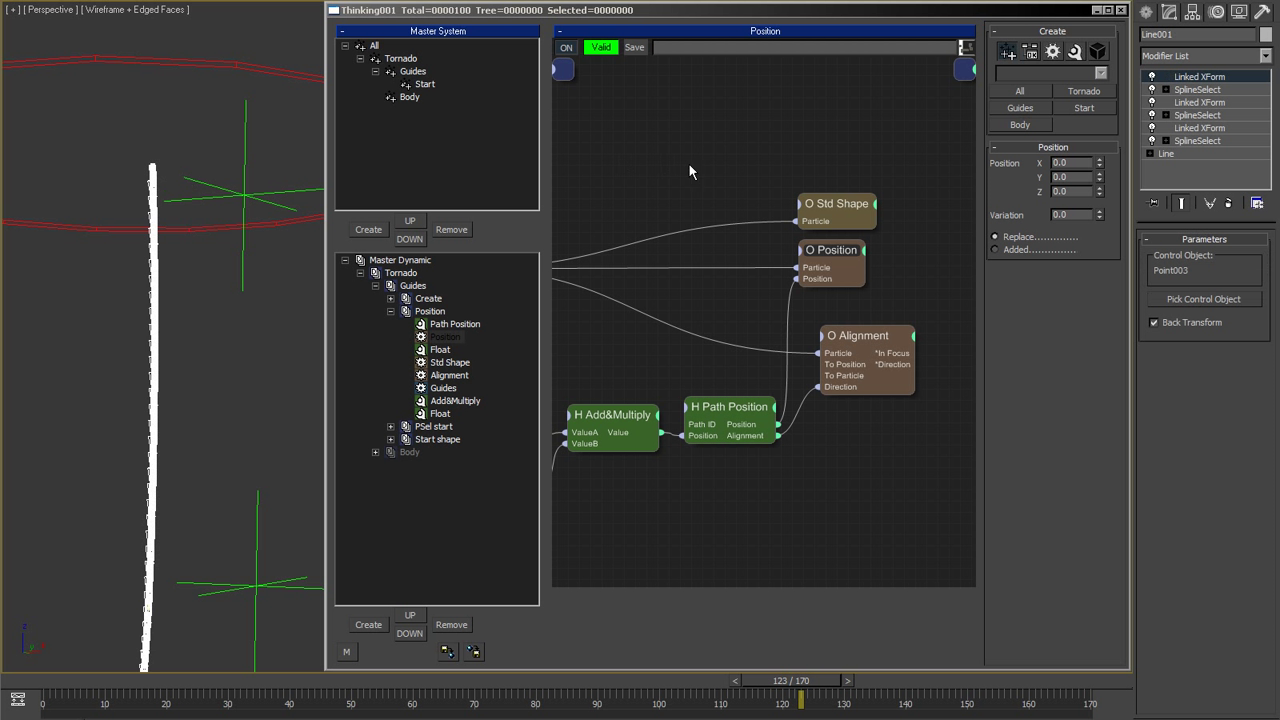
left_click(1180, 154)
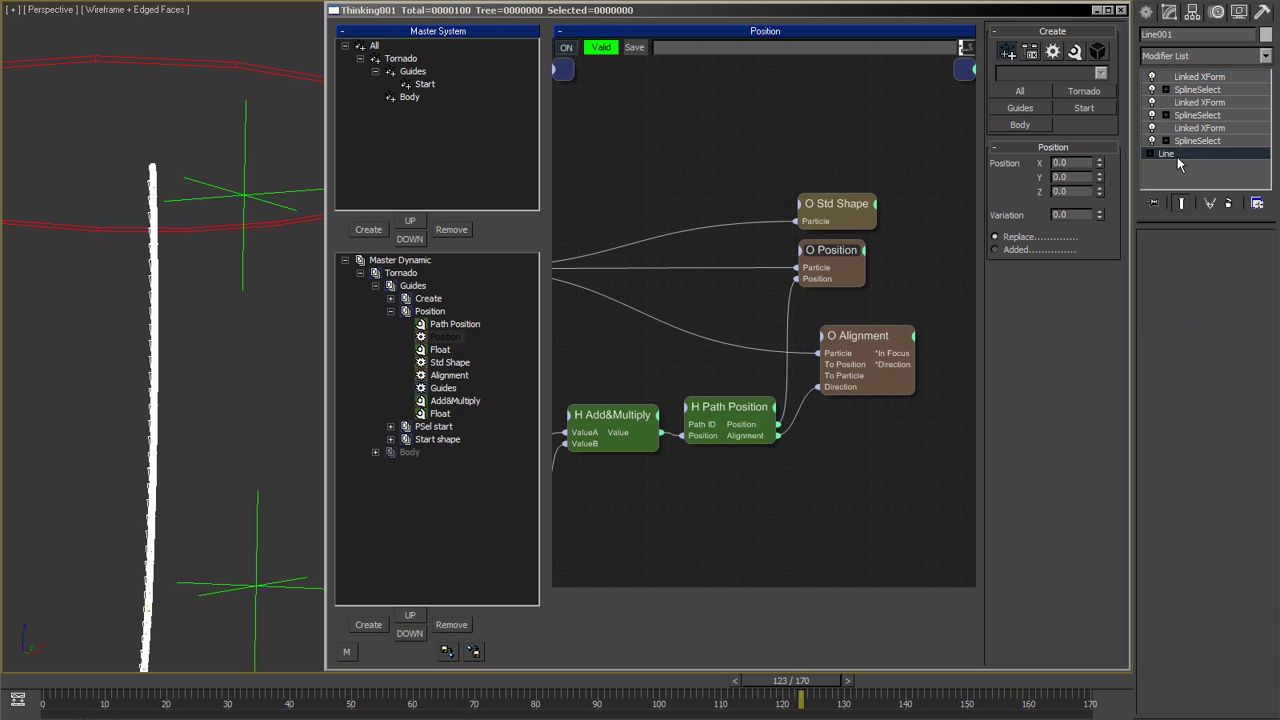
left_click(1183, 243)
left_click(1177, 265)
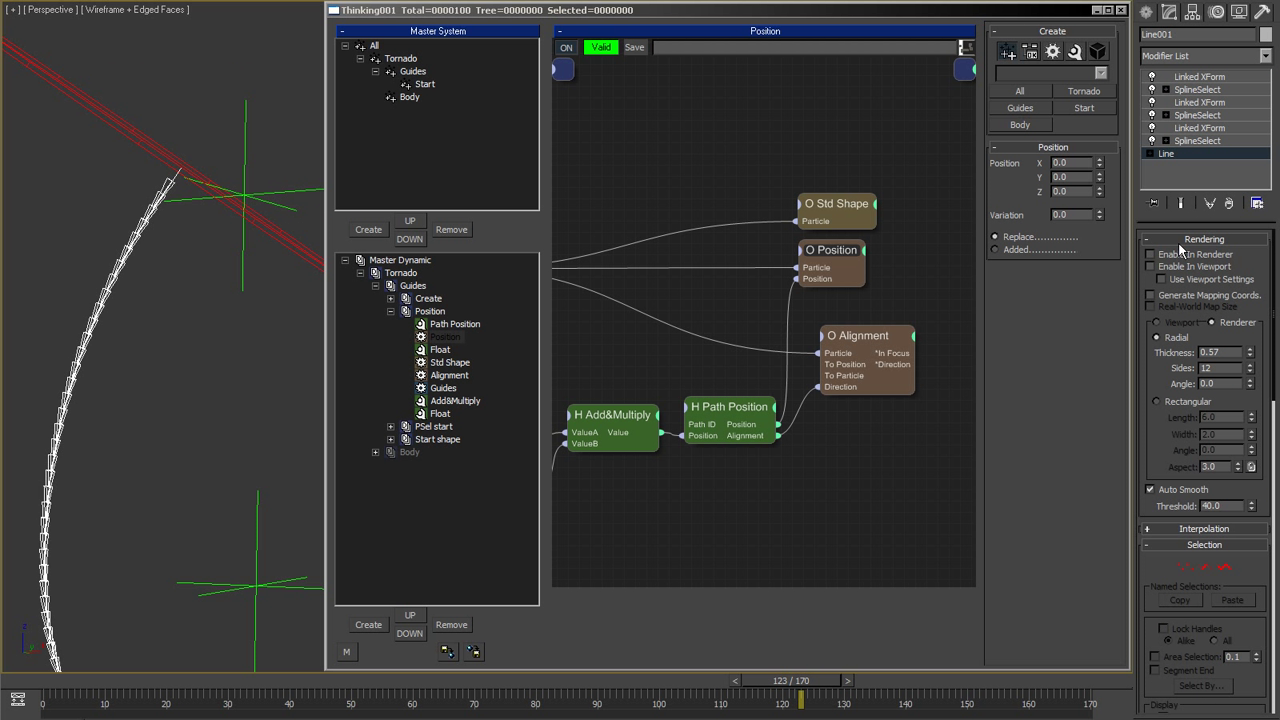
left_click(1181, 244)
left_click(181, 58)
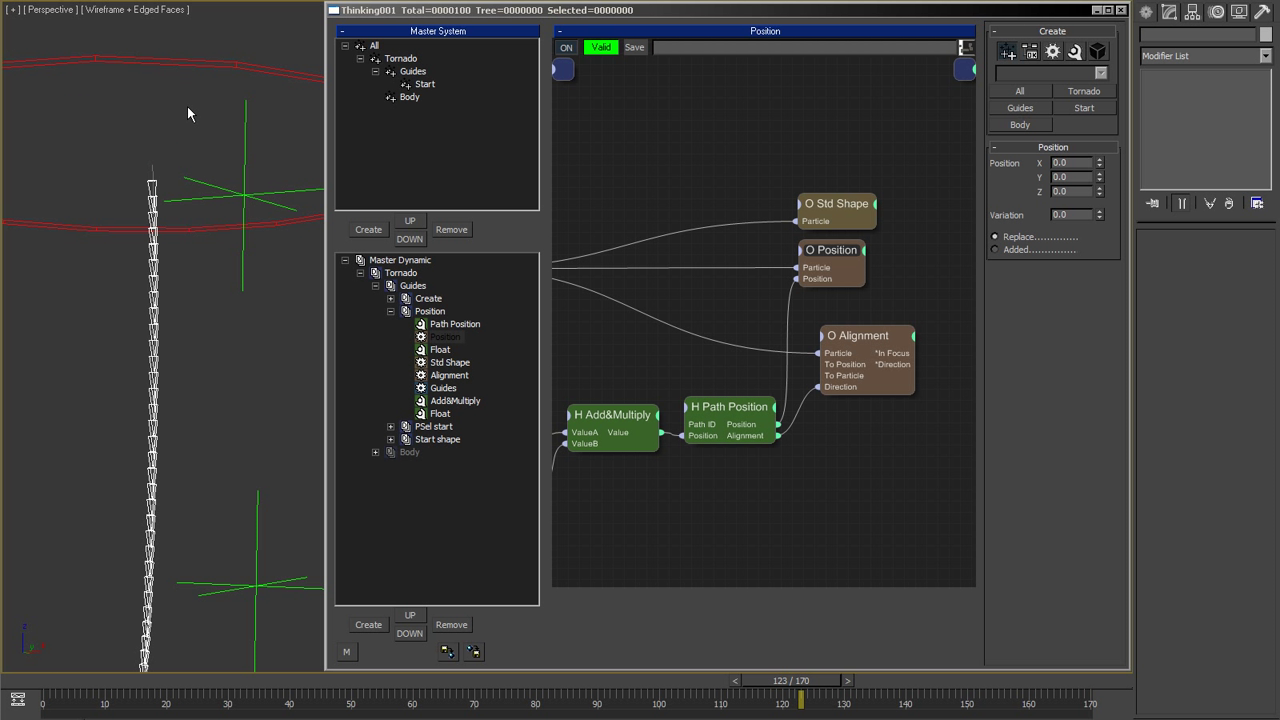
key("Home")
key("slash")
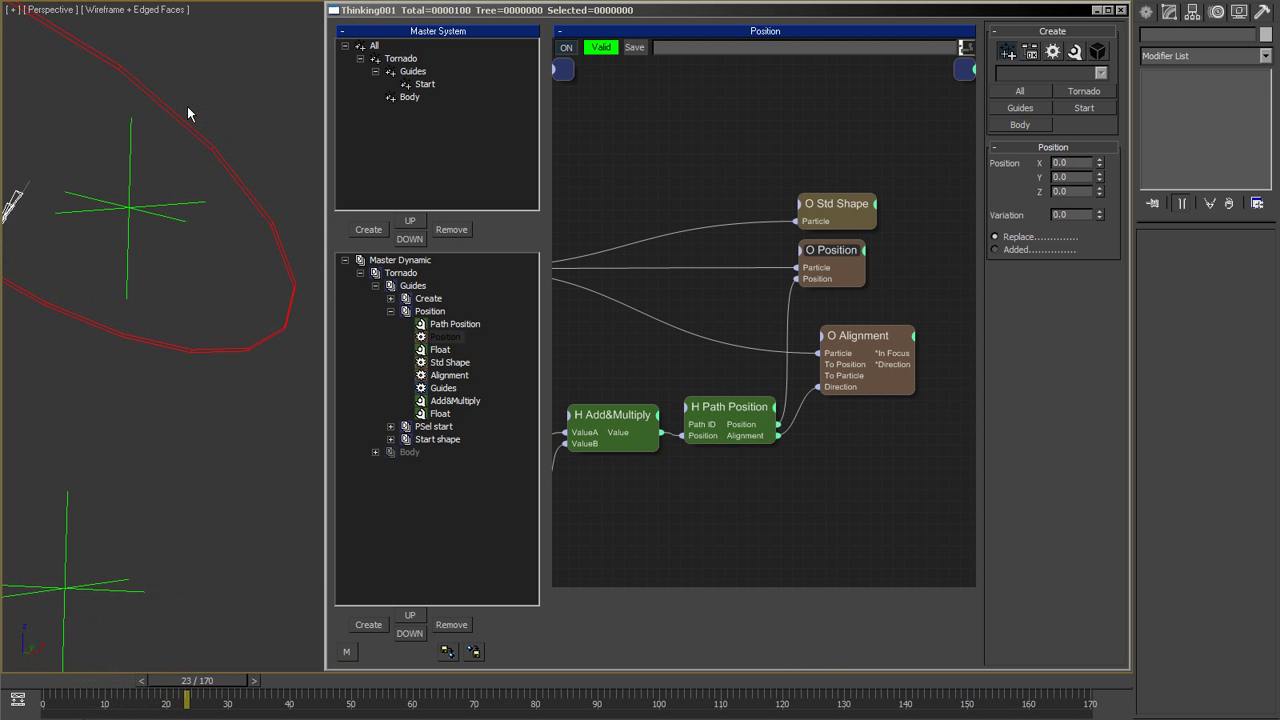
Return the animation to frame 0 and examine the Alignment operator's settings and the orientation of the guide particles along the spline.
key("slash")
key("Home")
left_click(866, 346)
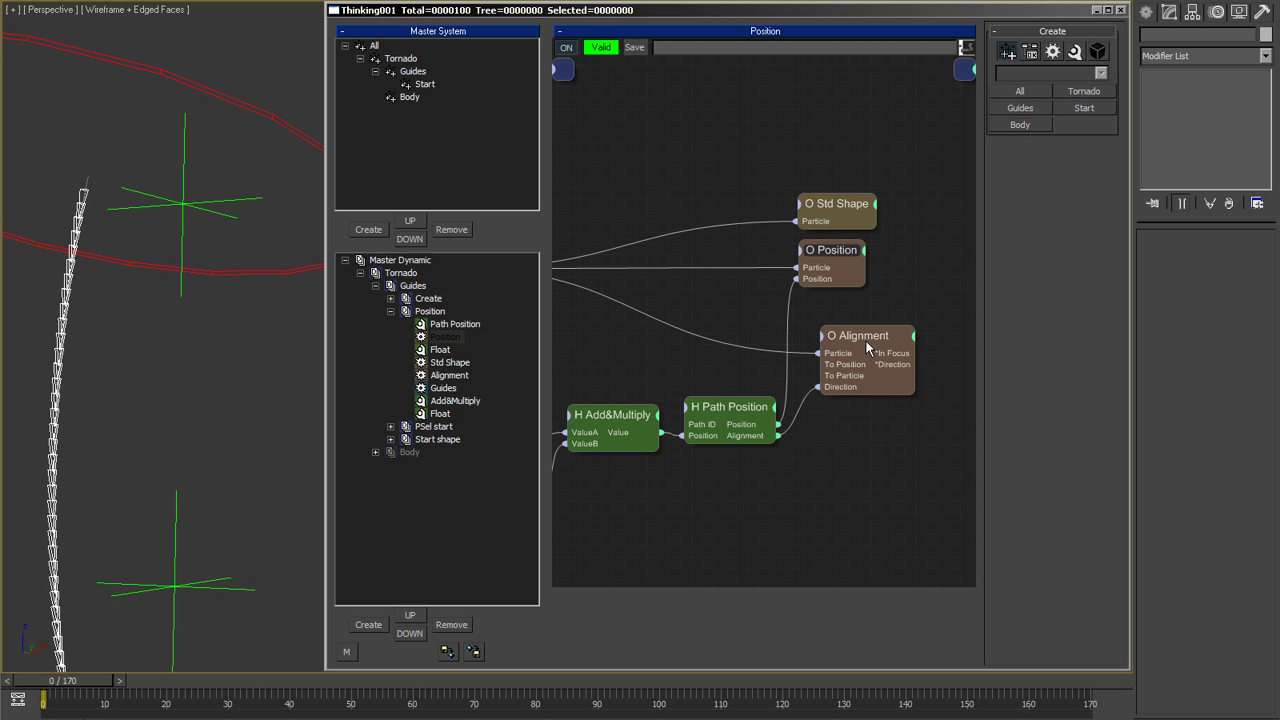
middle_click_drag(138, 283, 192, 273)
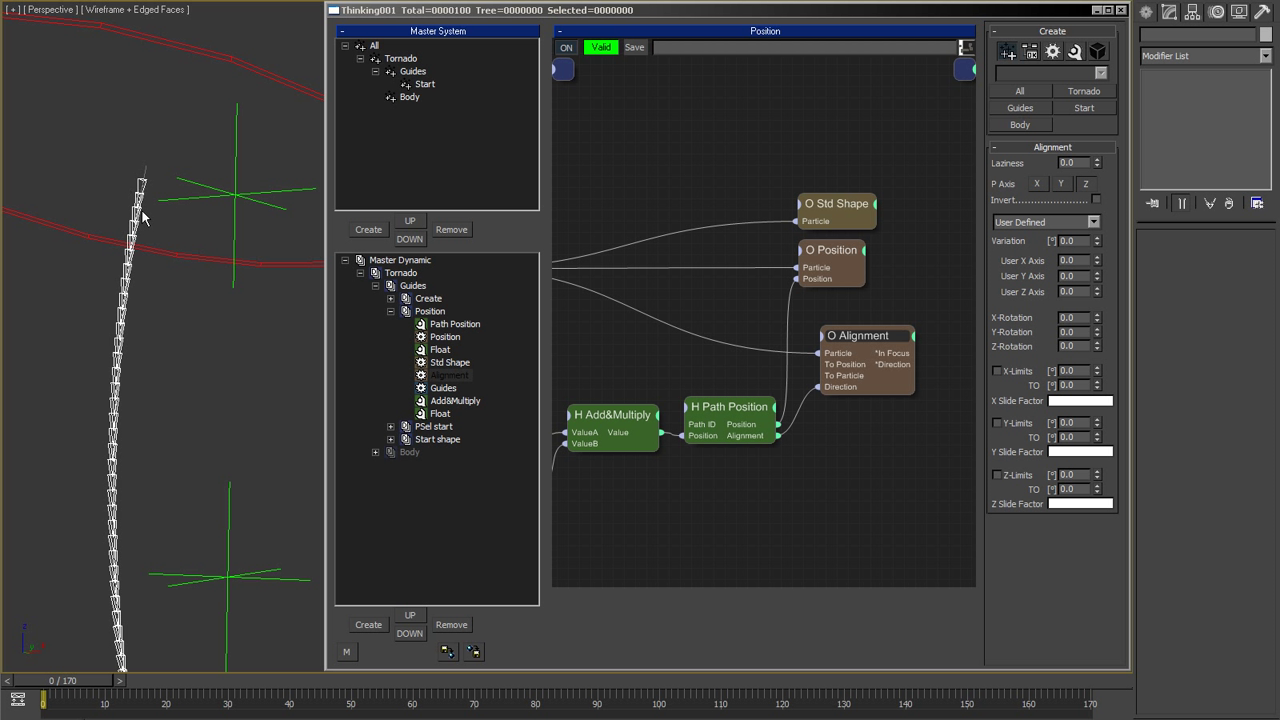
scroll(149, 332, "down", 5)
middle_click_drag(179, 385, 243, 273)
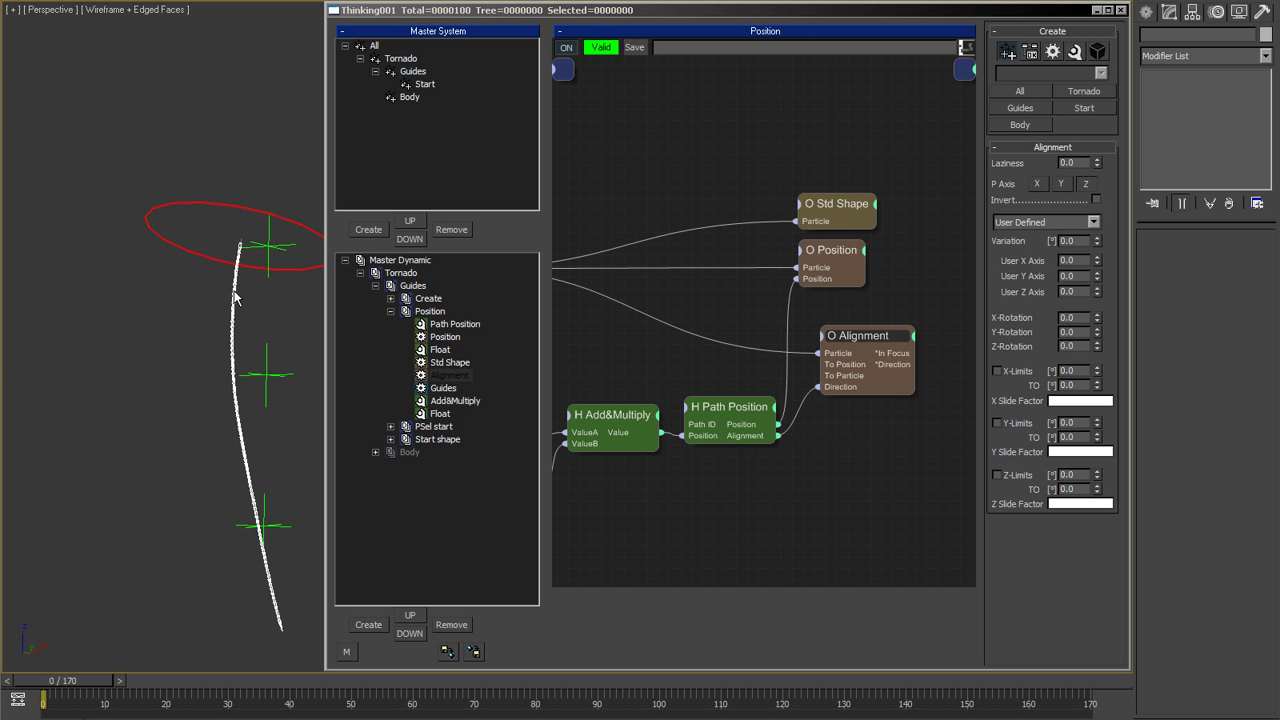
middle_click_drag(187, 360, 165, 370)
scroll(260, 318, "up", 2)
middle_click_drag(118, 333, 230, 342)
scroll(230, 342, "up", 2)
Review the PSel start set's Group operator and the Start shape set's Geom Instance settings.
left_click(406, 312)
left_click(391, 311)
left_click(434, 324)
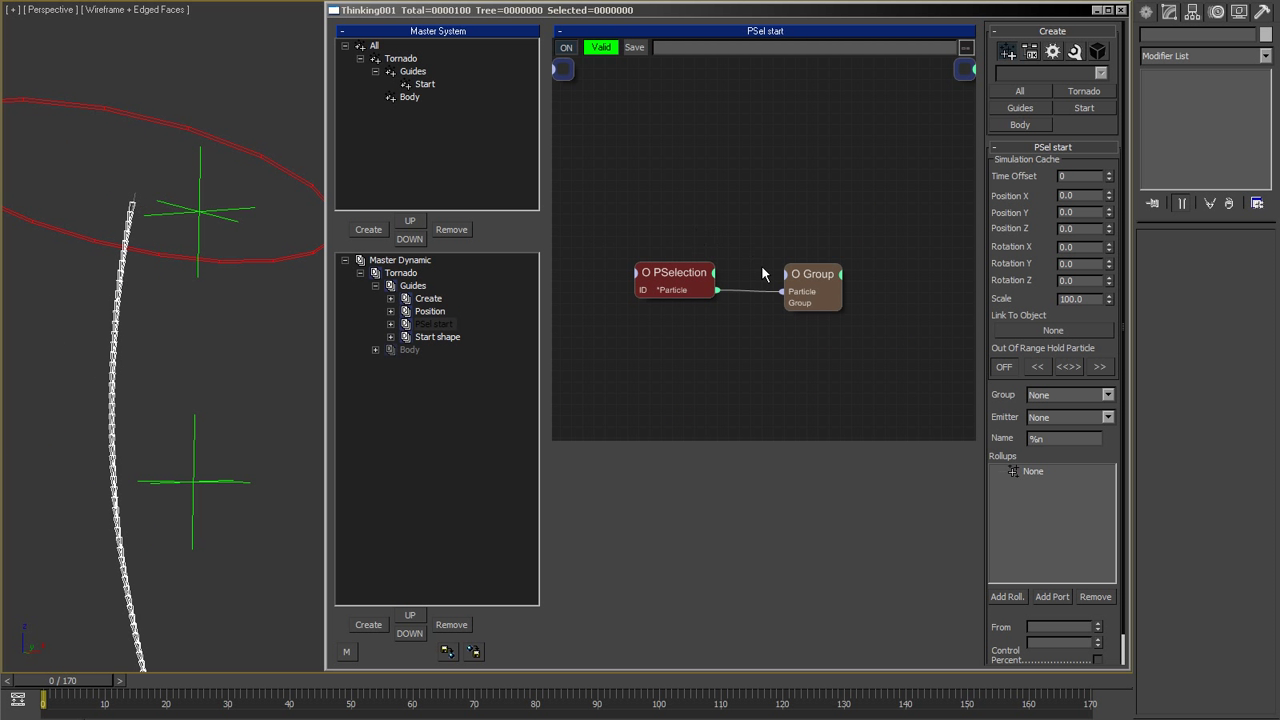
left_click(805, 280)
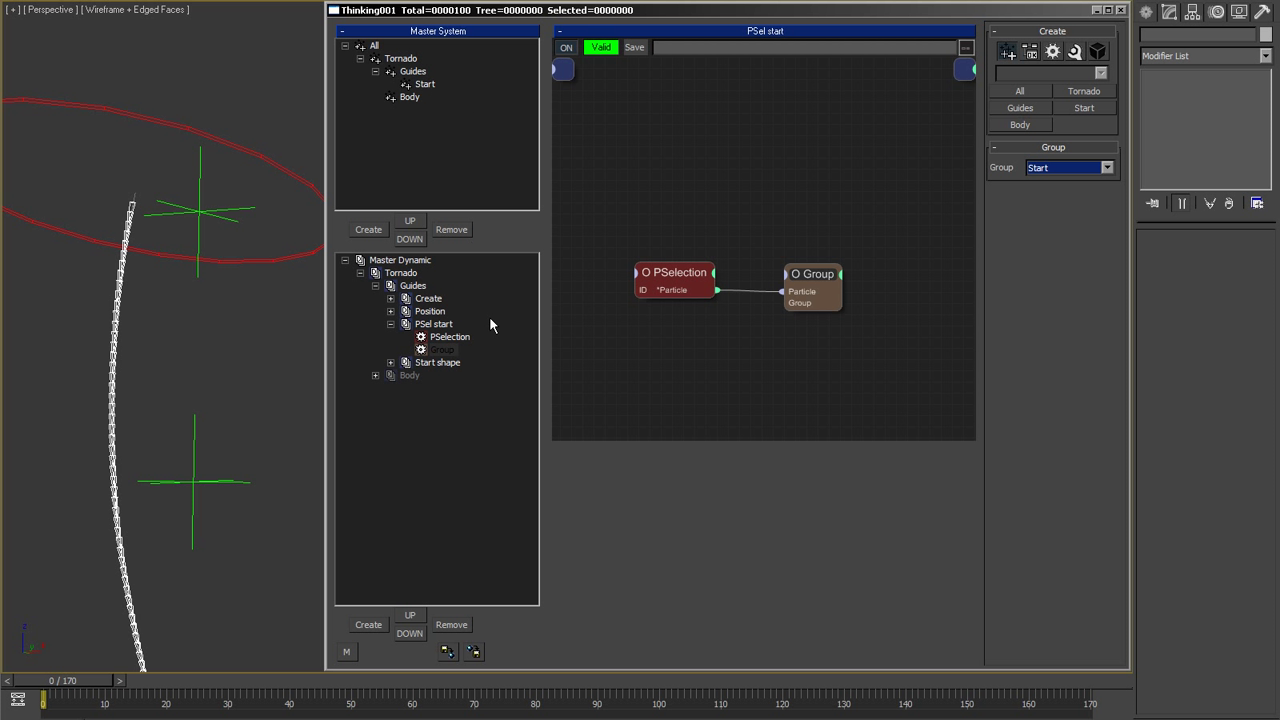
left_click(446, 362)
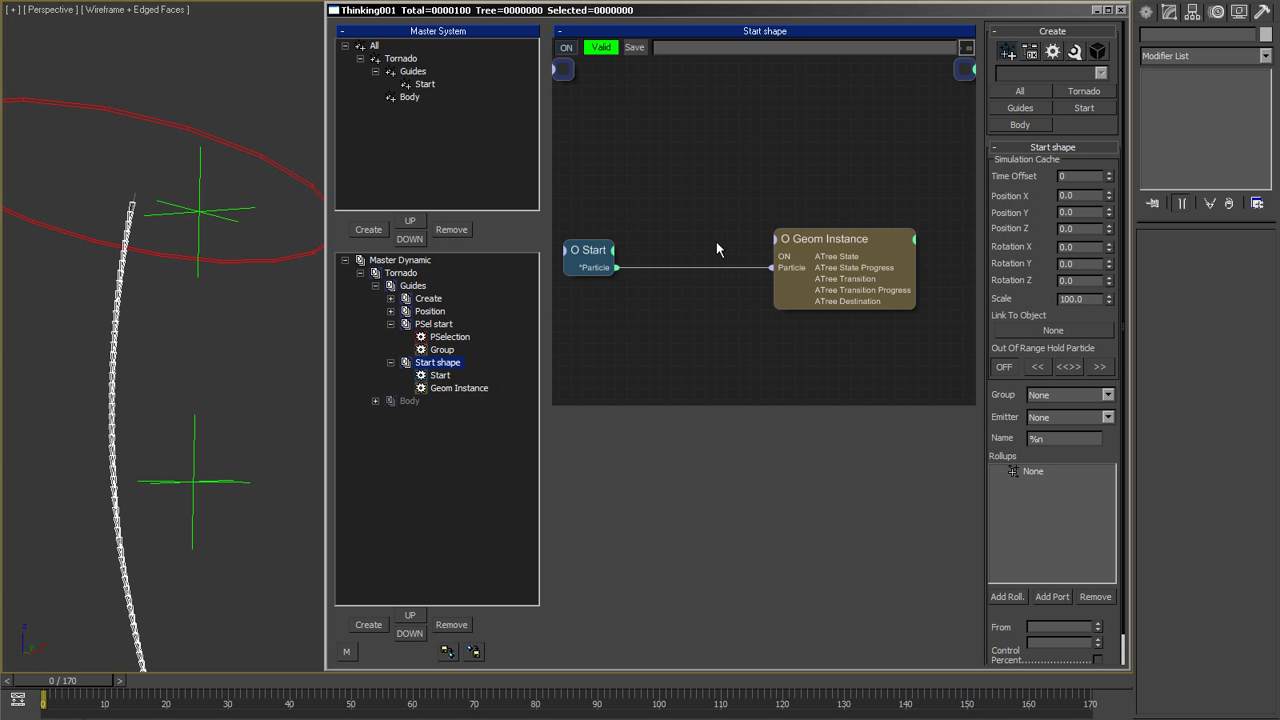
left_click(862, 239)
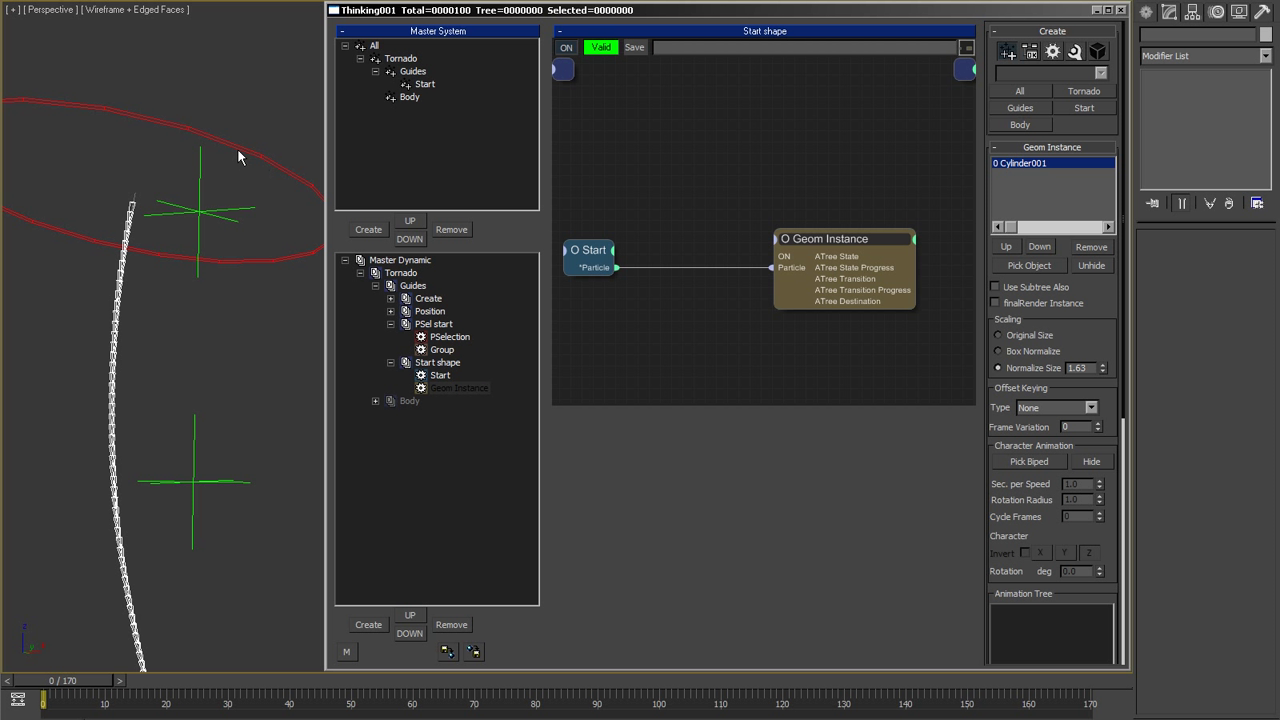
Collapse the Guides sets, expand the Body dynamic set and enable it.
left_click(391, 362)
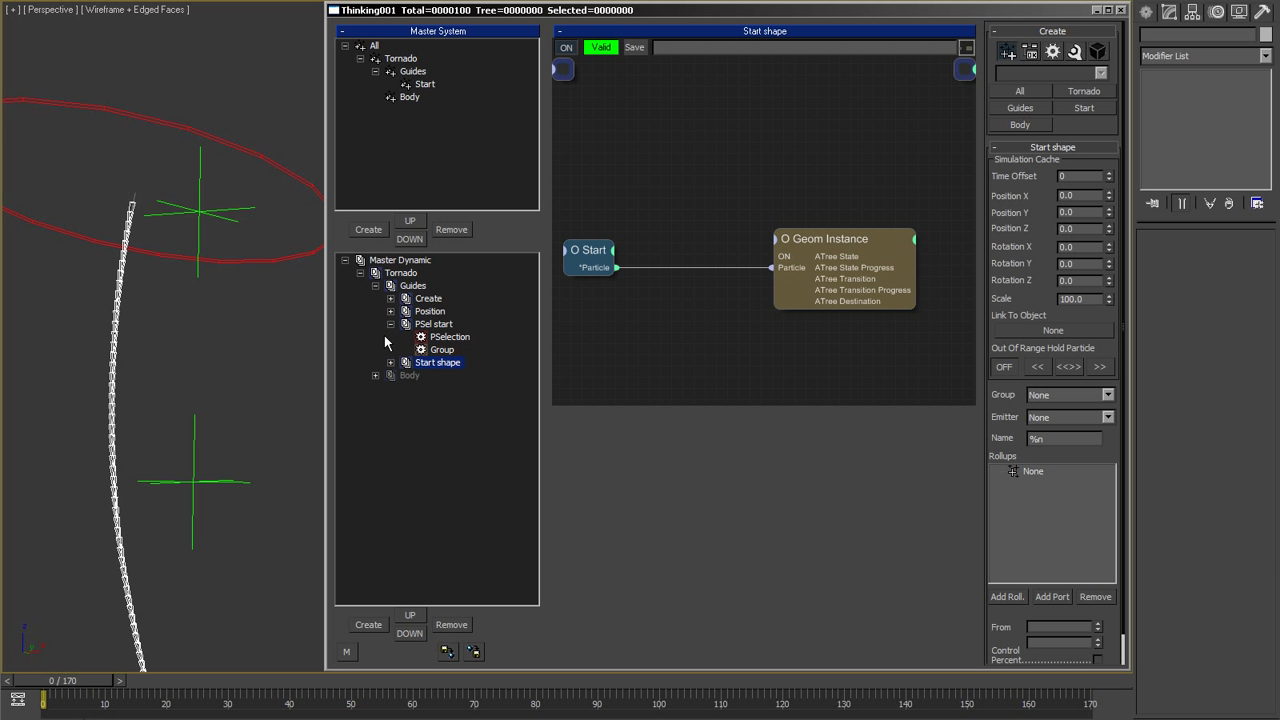
left_click(391, 324)
left_click(375, 350)
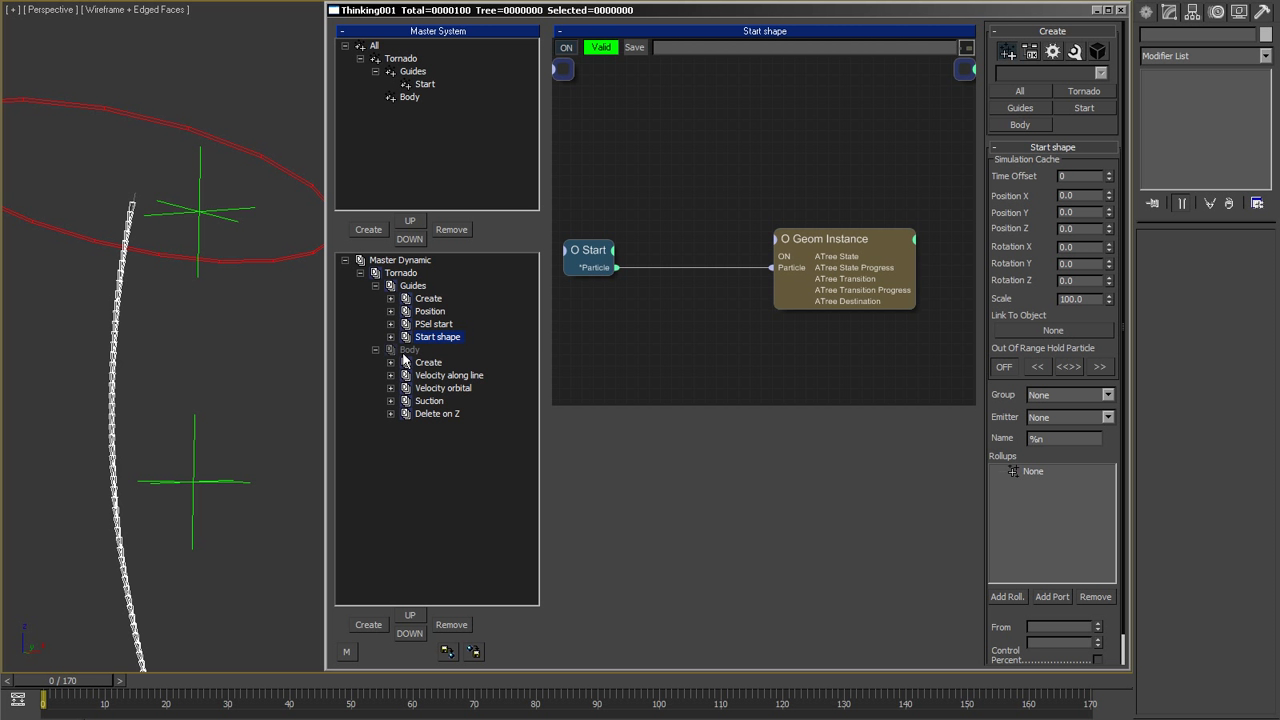
left_click(375, 286)
left_click(412, 286)
left_click(409, 298)
Open Body's Create set, review its Start node, and move the Surface Pos node below the line between Start and Position Born.
left_click(428, 311)
left_click(606, 262)
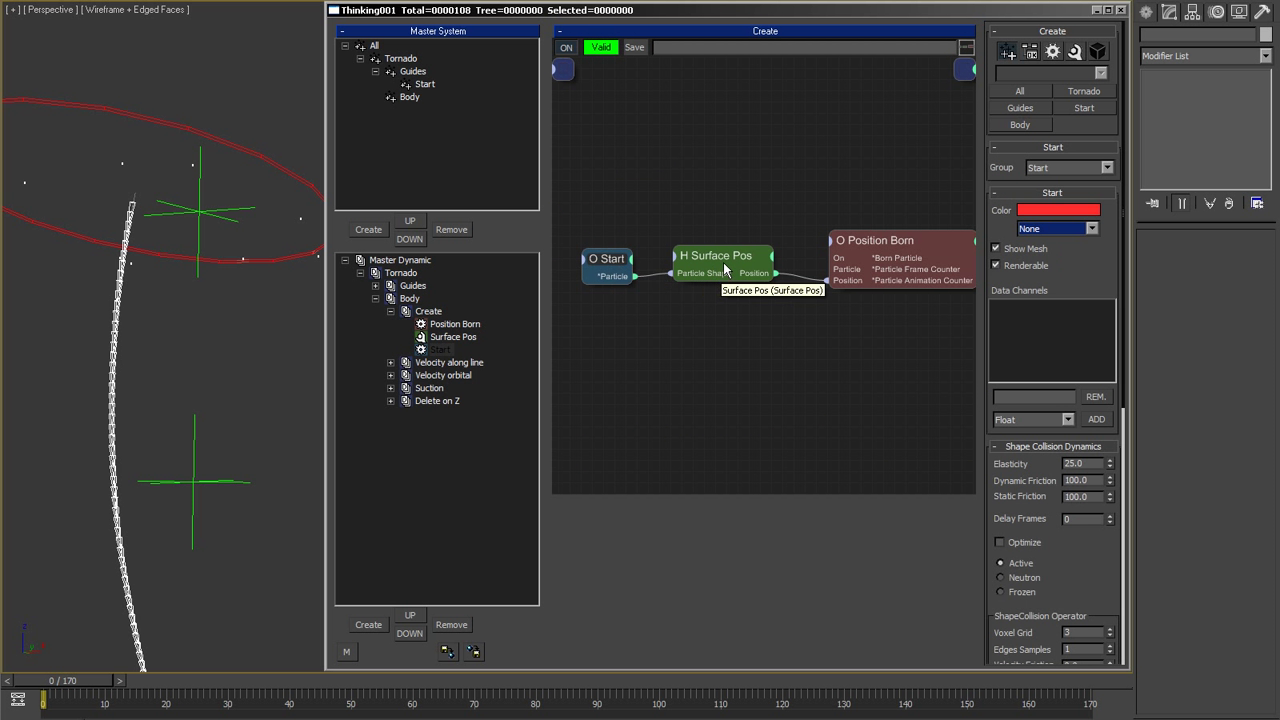
left_click_drag(720, 262, 715, 312)
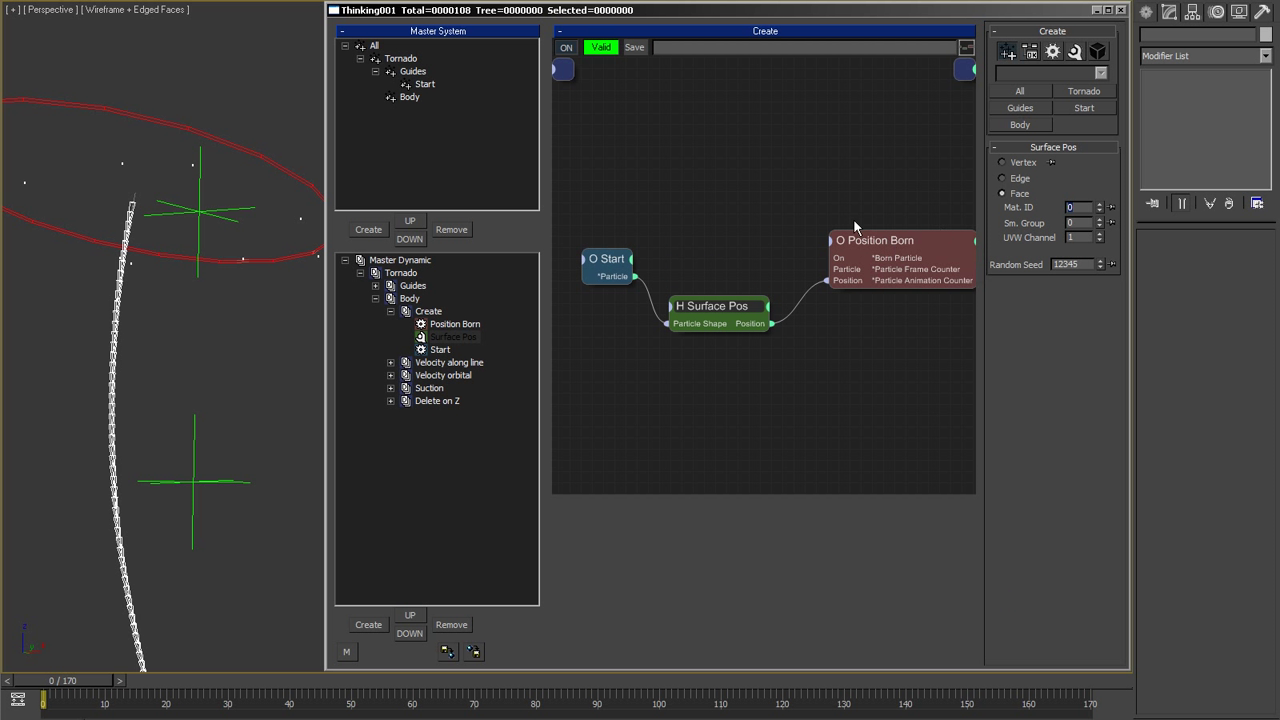
left_click(391, 311)
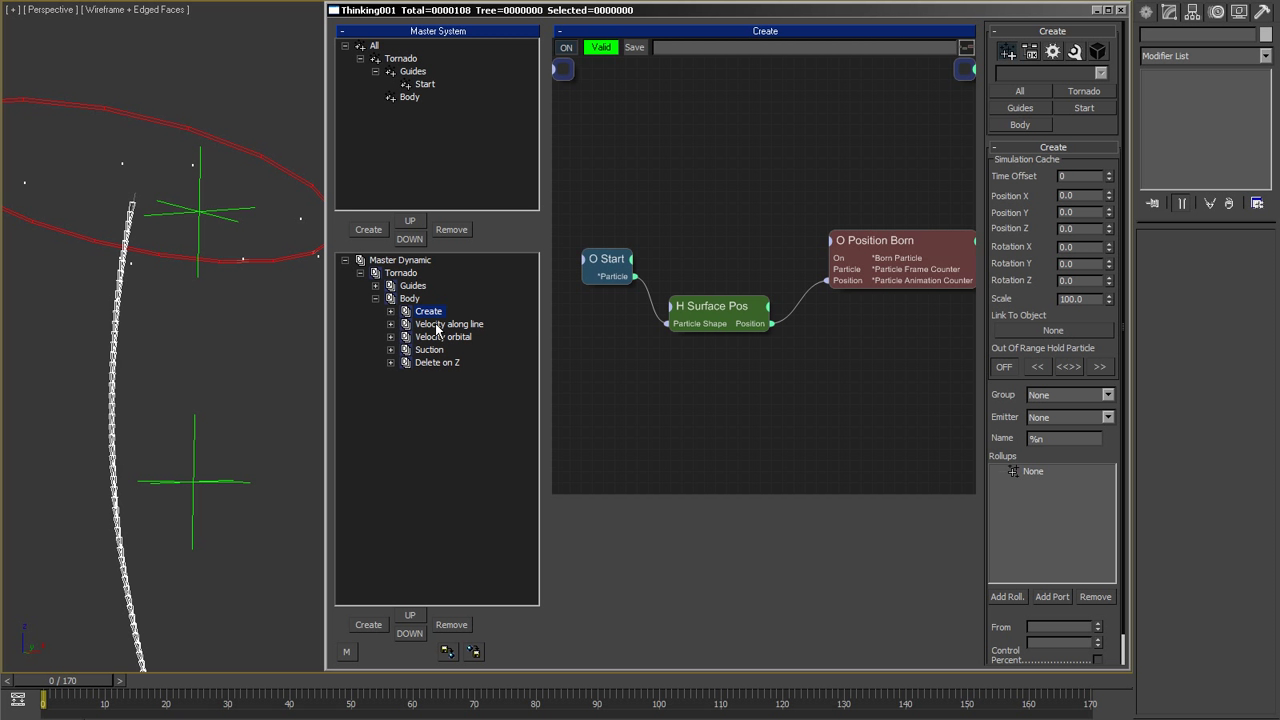
Preview the animation, return to frame 0, and disable the Velocity orbital and Suction sets under Body.
middle_click_drag(243, 350, 138, 337)
scroll(195, 348, "down", 3)
key("/")
key("Home")
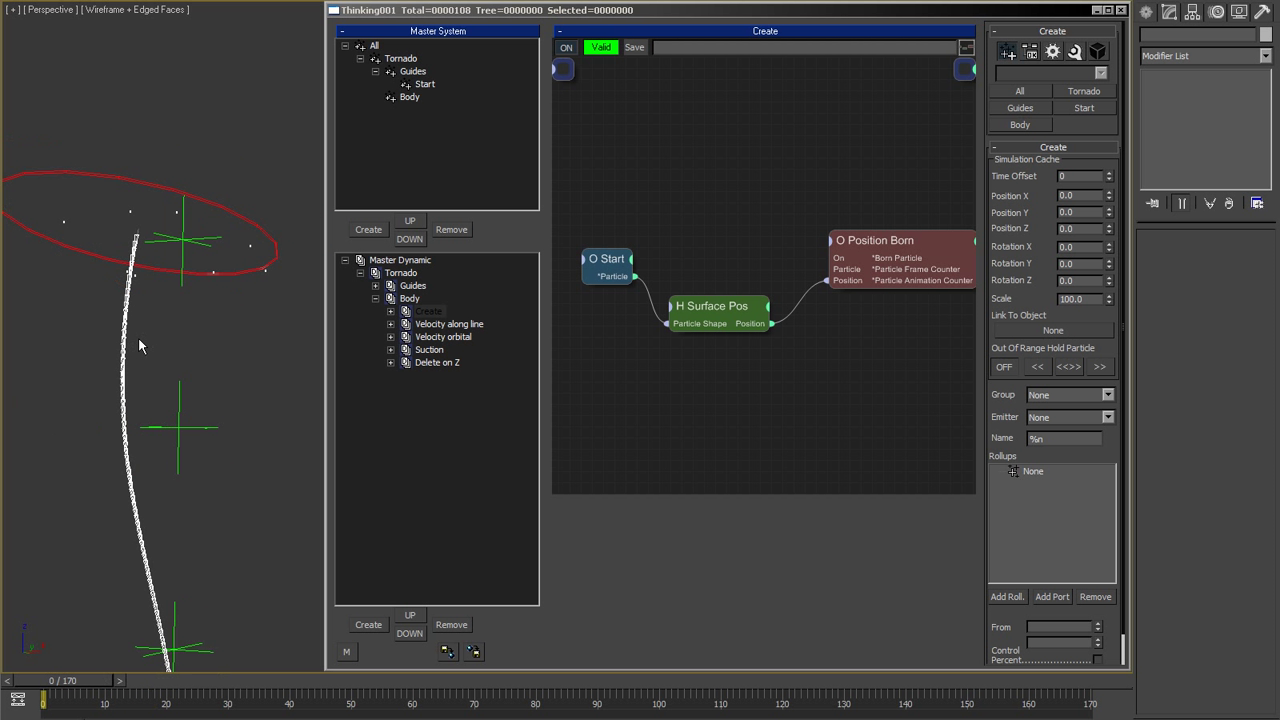
right_click(437, 338)
right_click(433, 350)
Close the particle editor, play the animation to watch the Body particles in the full viewport, and reopen the editor.
middle_click_drag(157, 375, 141, 365)
key("Escape")
scroll(268, 411, "down", 3)
middle_click_drag(322, 410, 322, 396)
key("/")
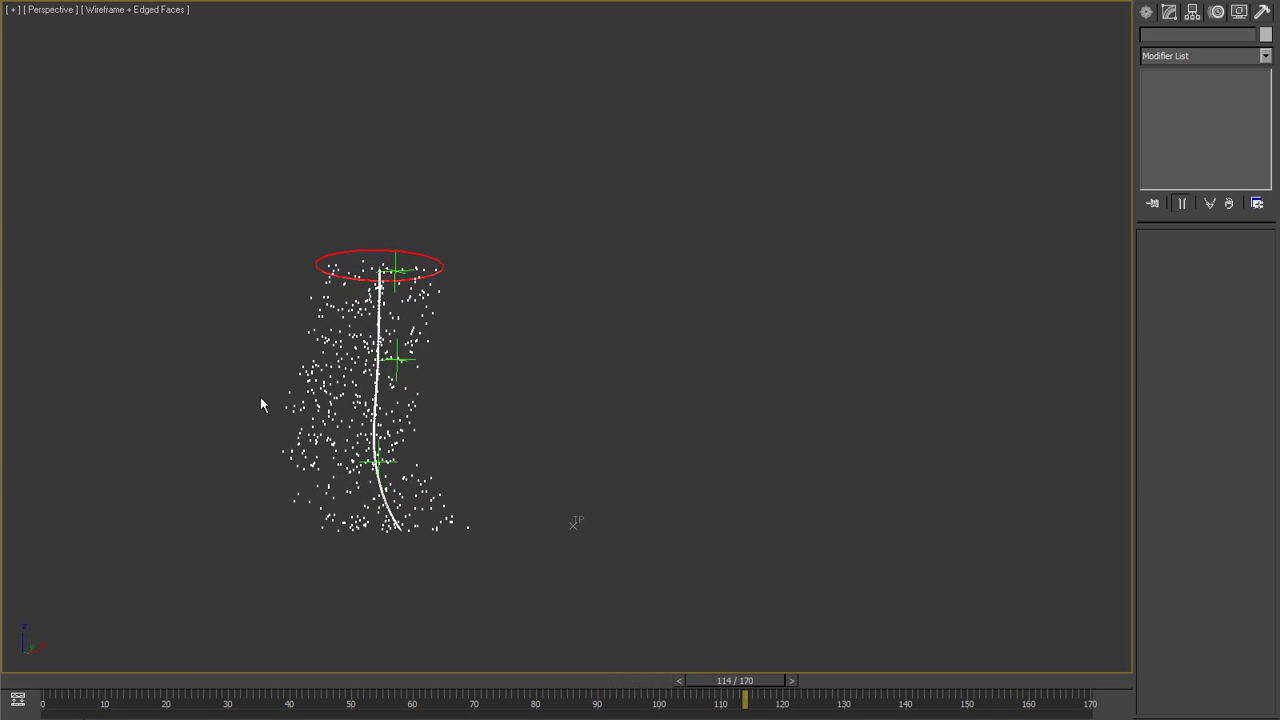
key("/")
key("t")
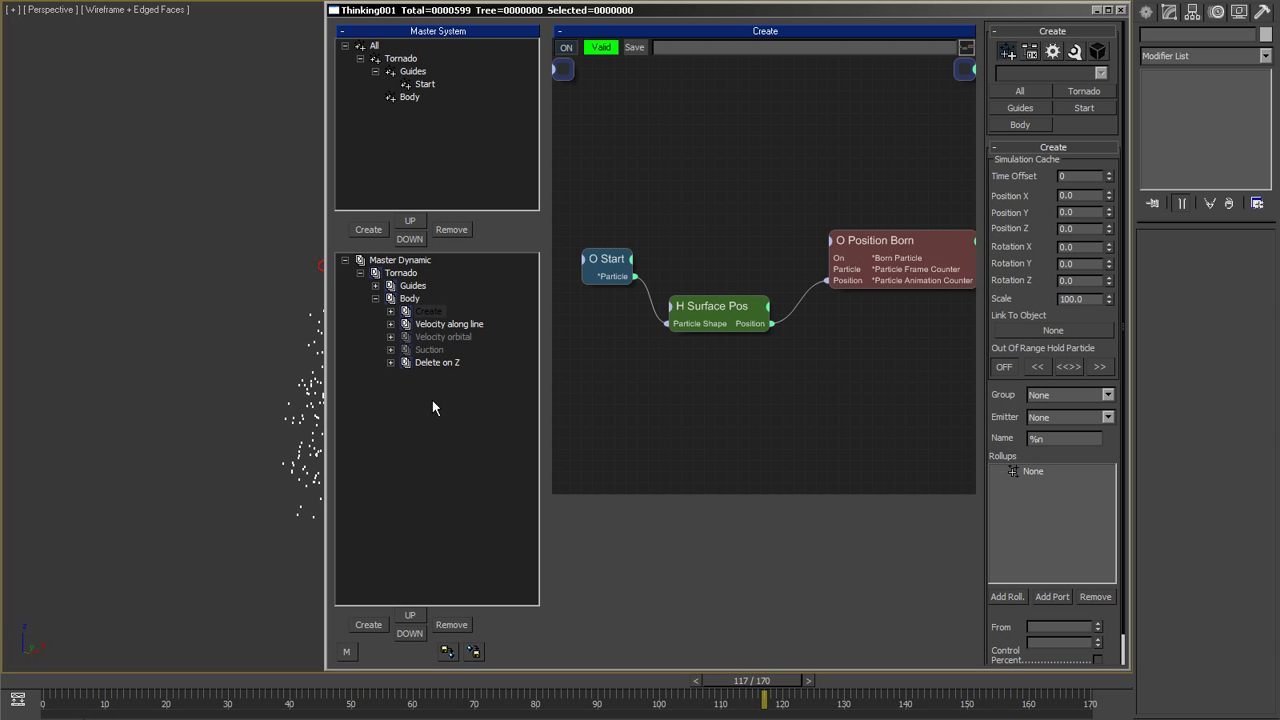
Review the PPassAB, Get Direction and Velocity nodes in Body's Velocity along line set.
left_click(632, 300)
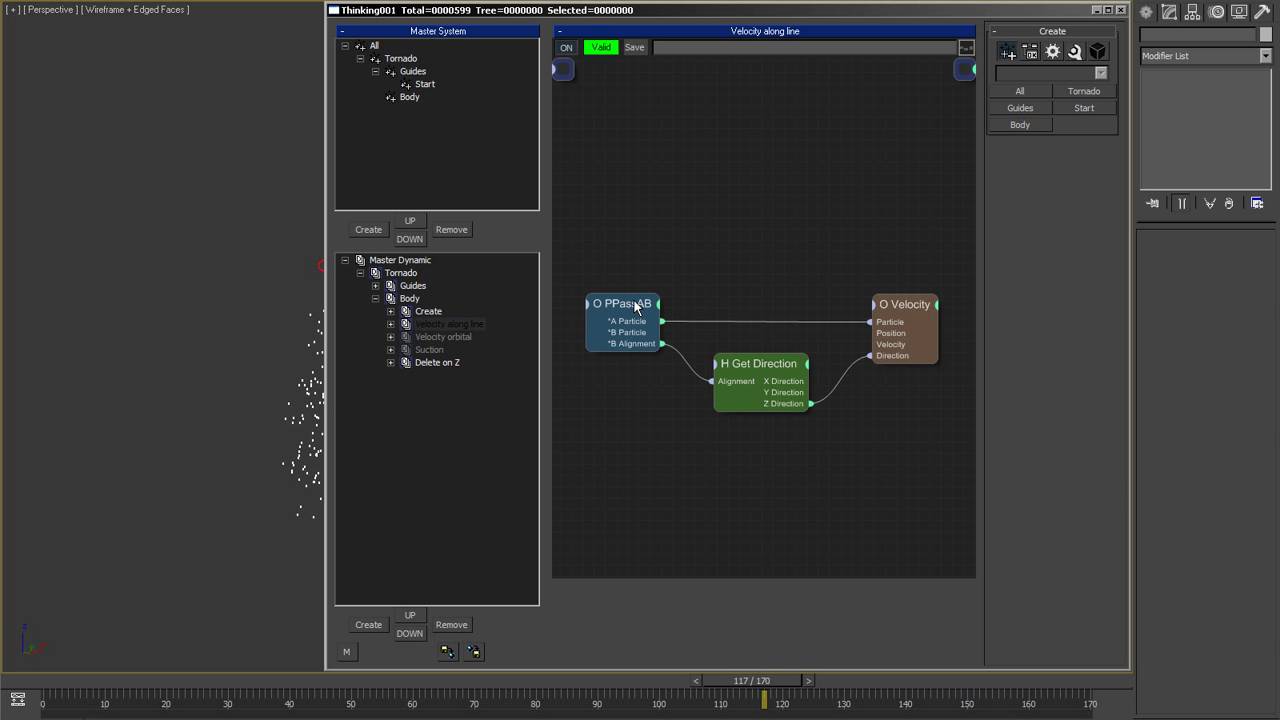
middle_click_drag(276, 271, 240, 278)
scroll(257, 283, "up", 2)
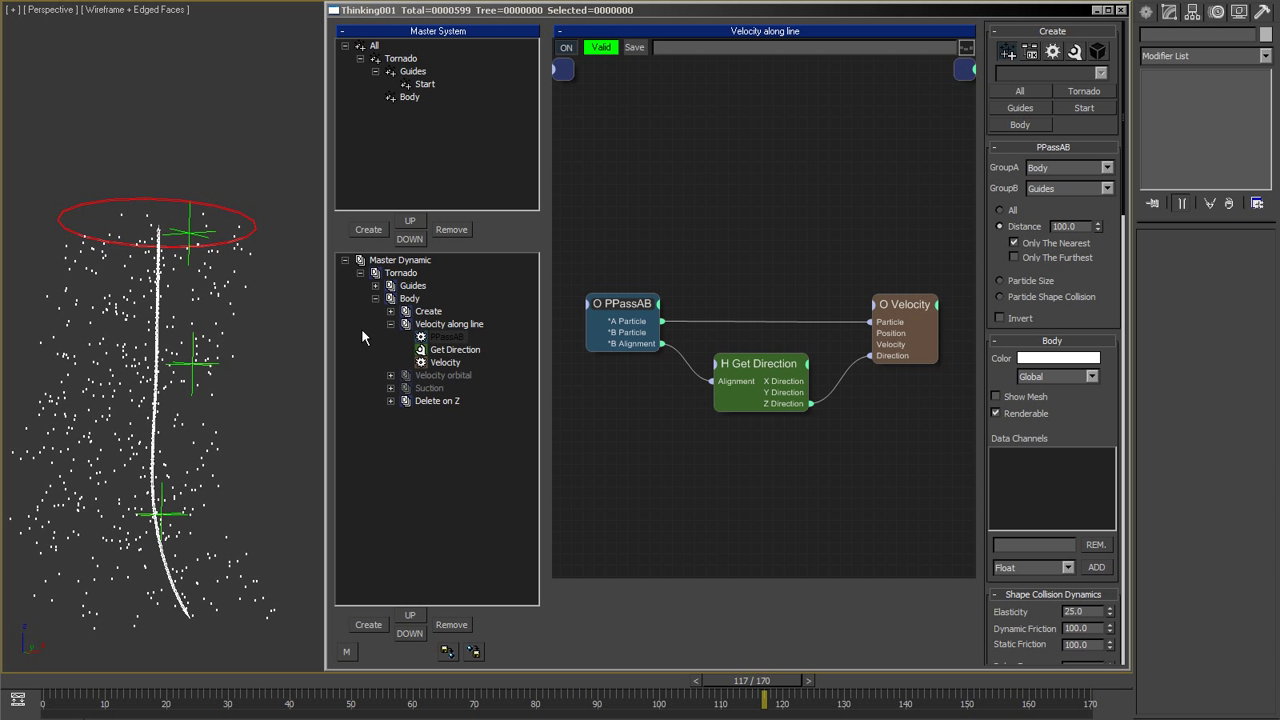
left_click(769, 366)
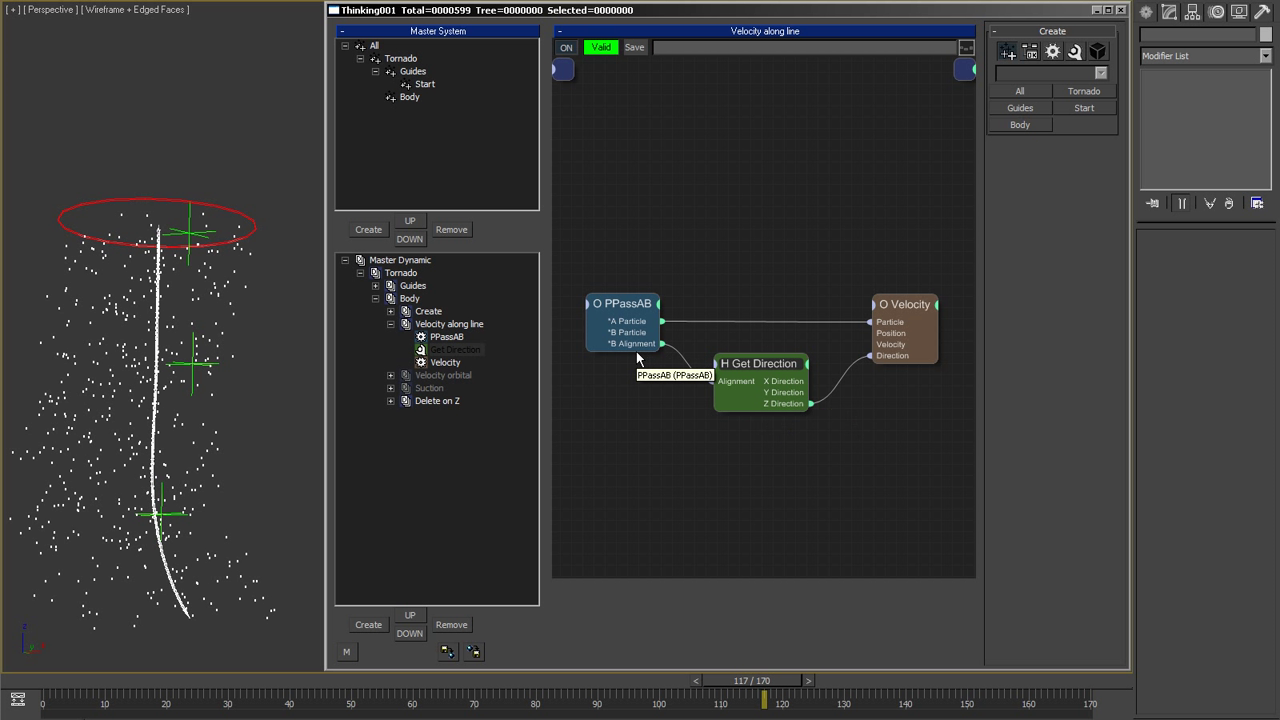
left_click(920, 303)
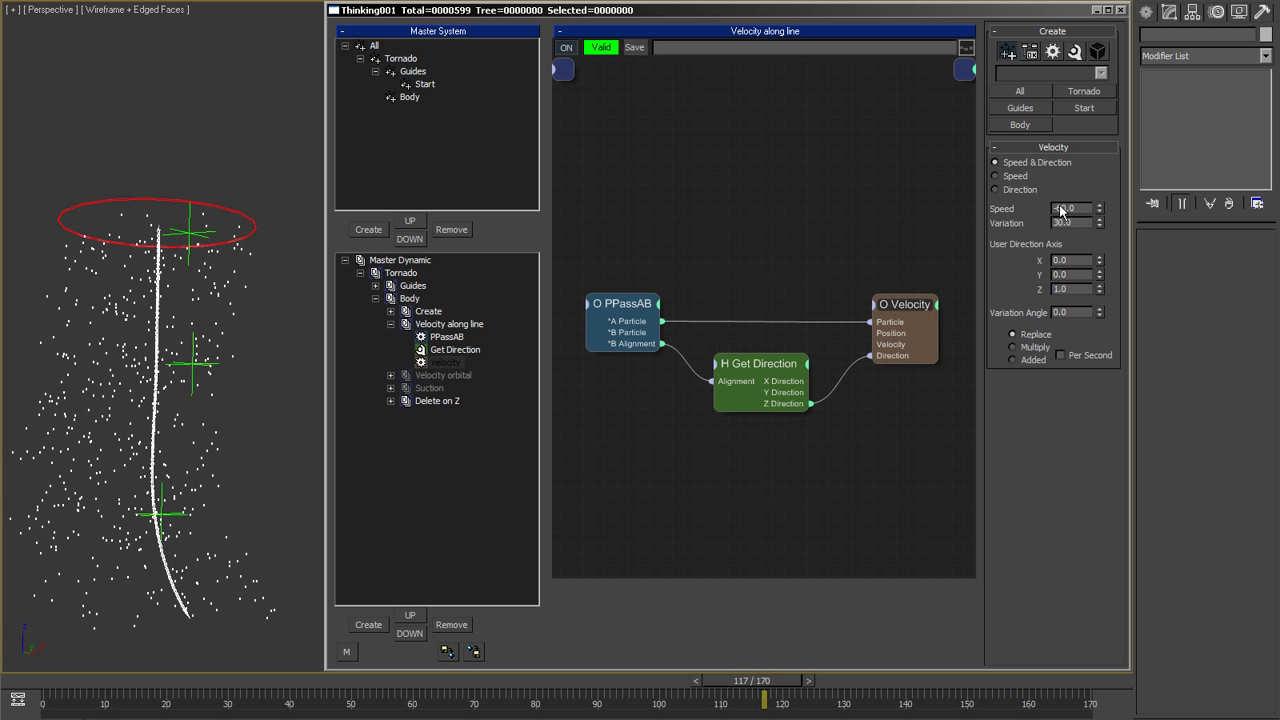
left_click(391, 324)
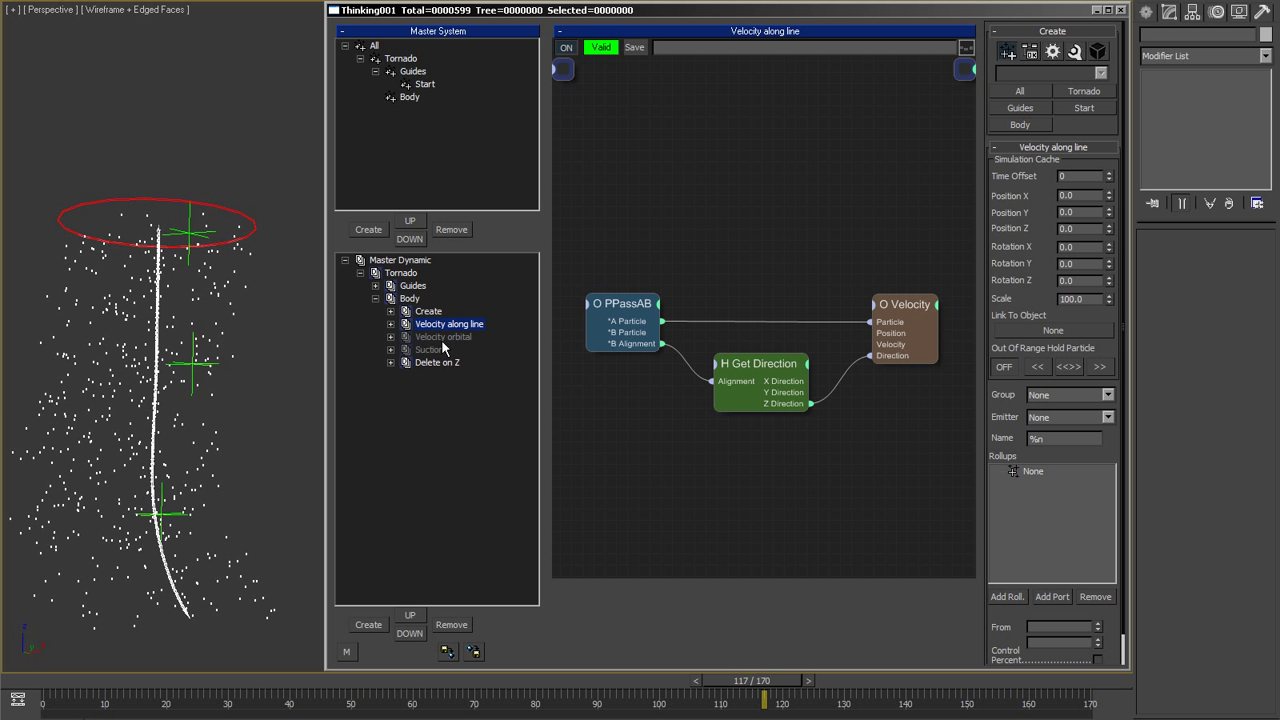
Enable the Velocity orbital set, check its Velocity operator, and replay the animation with Velocity along line also active.
left_click(443, 338)
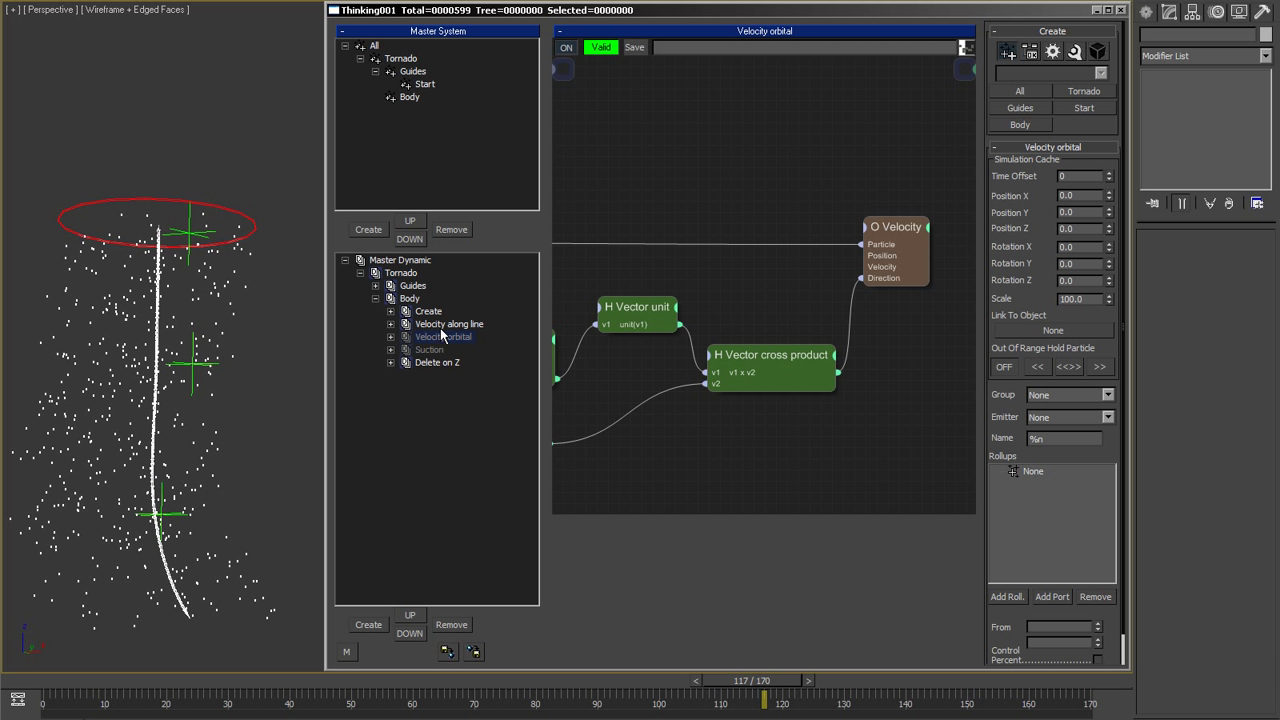
right_click(441, 325)
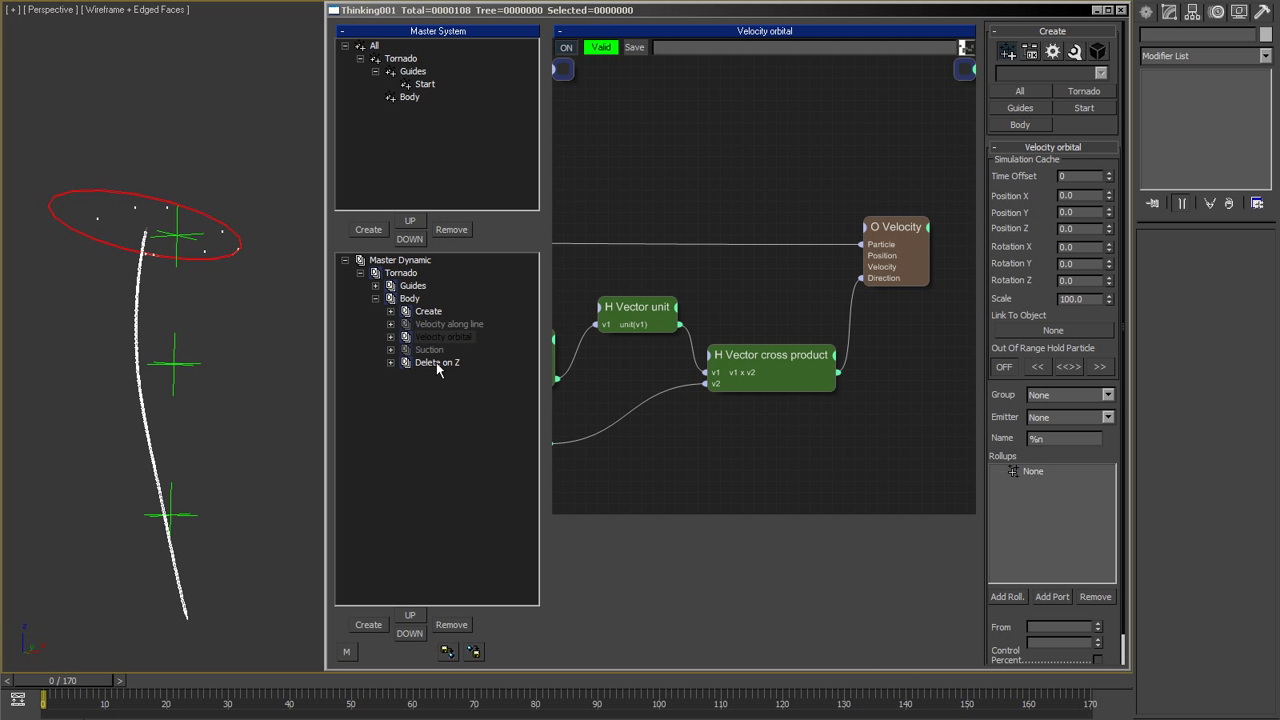
left_click(442, 337)
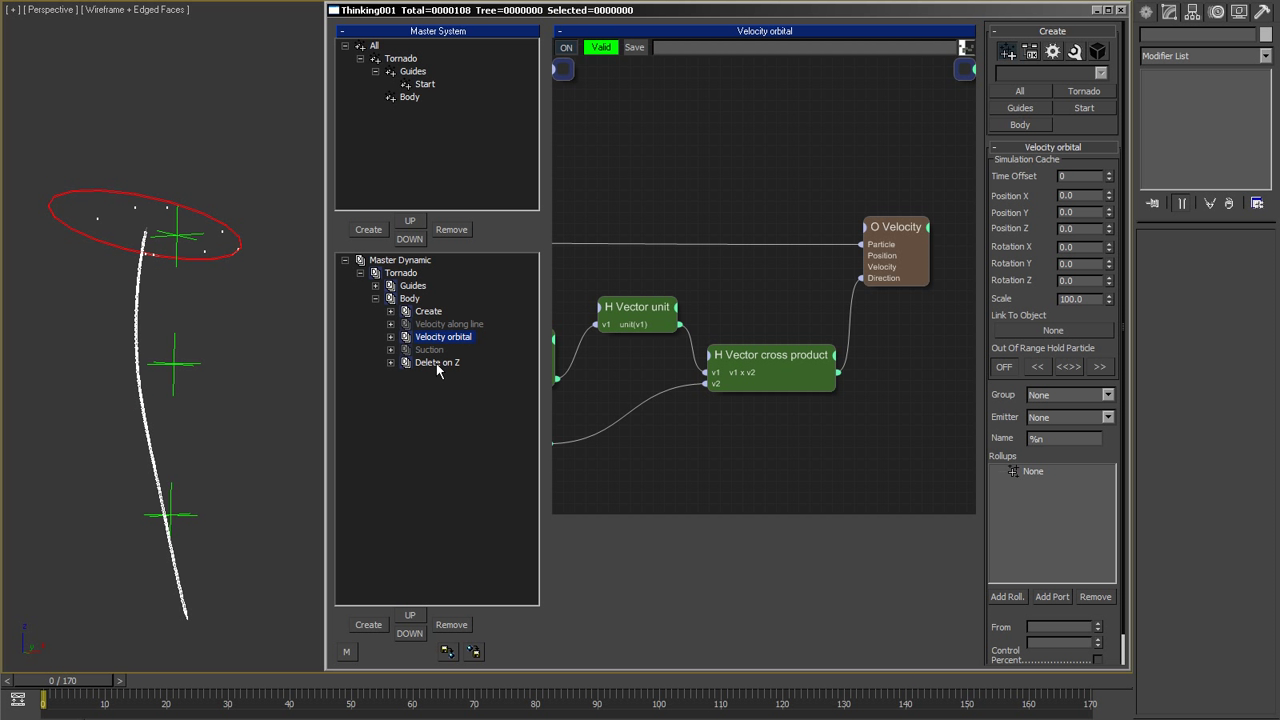
left_click(898, 241)
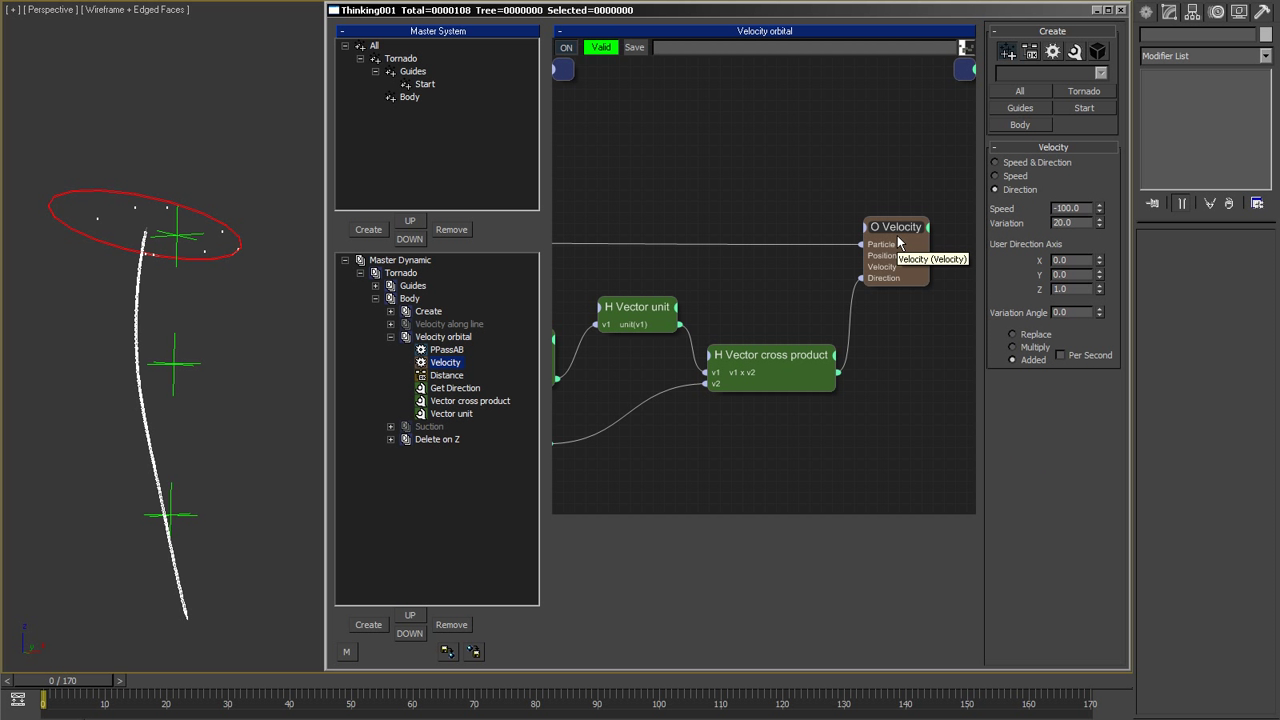
left_click(443, 337)
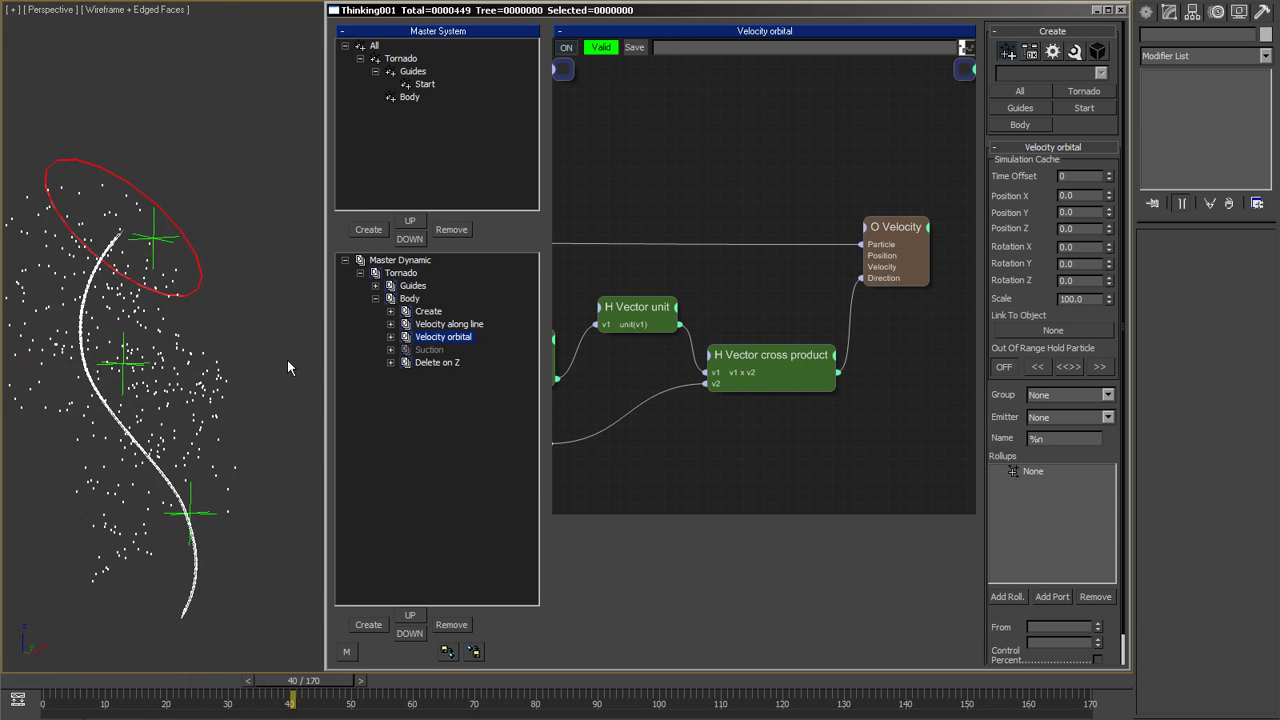
key("Home")
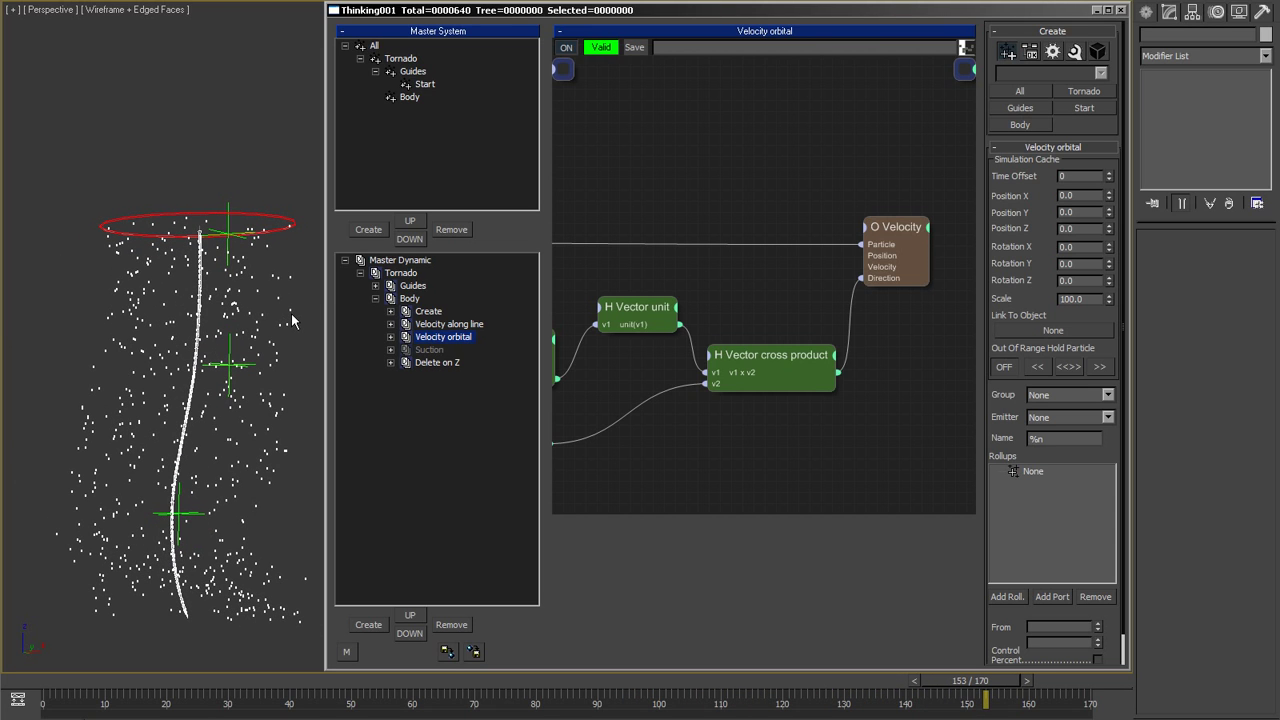
Examine the Velocity orbital set's PPassAB settings and its connections through Get Direction, Distance and Vector unit.
middle_click_drag(672, 242, 739, 215)
left_click(618, 213)
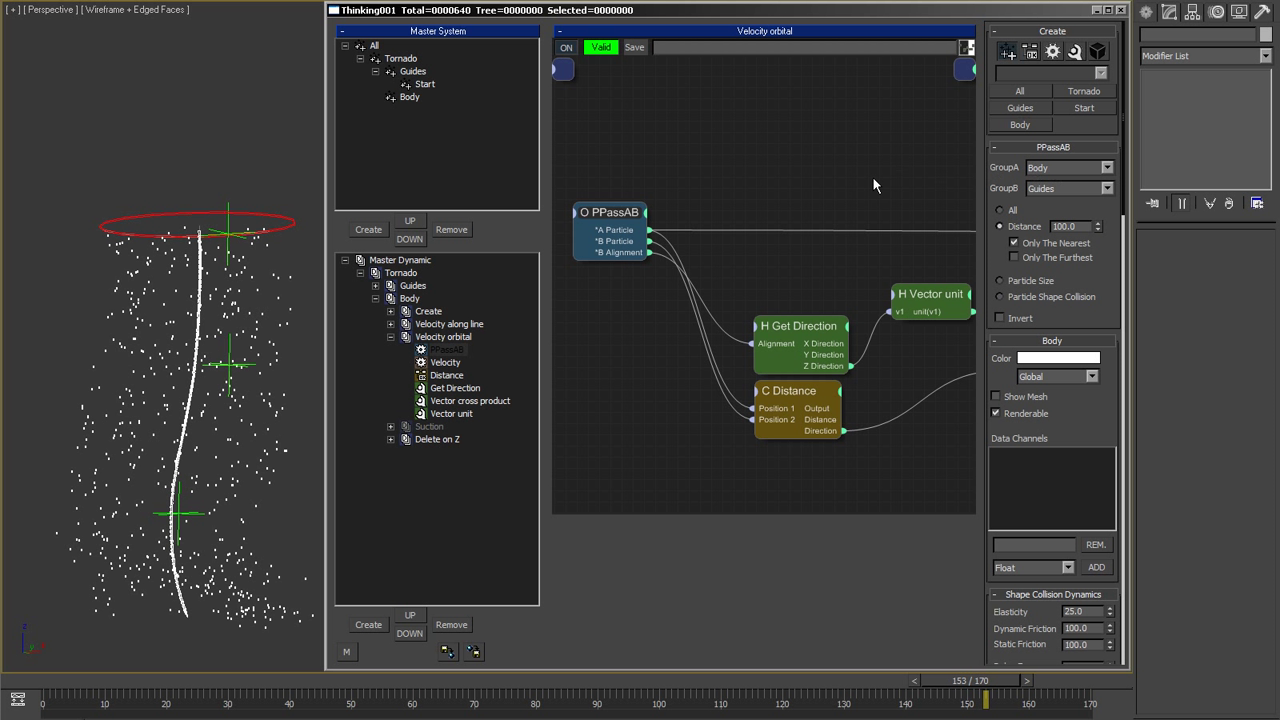
mouse_move(757, 177)
middle_mouse_down()
mouse_move(652, 155)
mouse_move(740, 194)
middle_mouse_up()
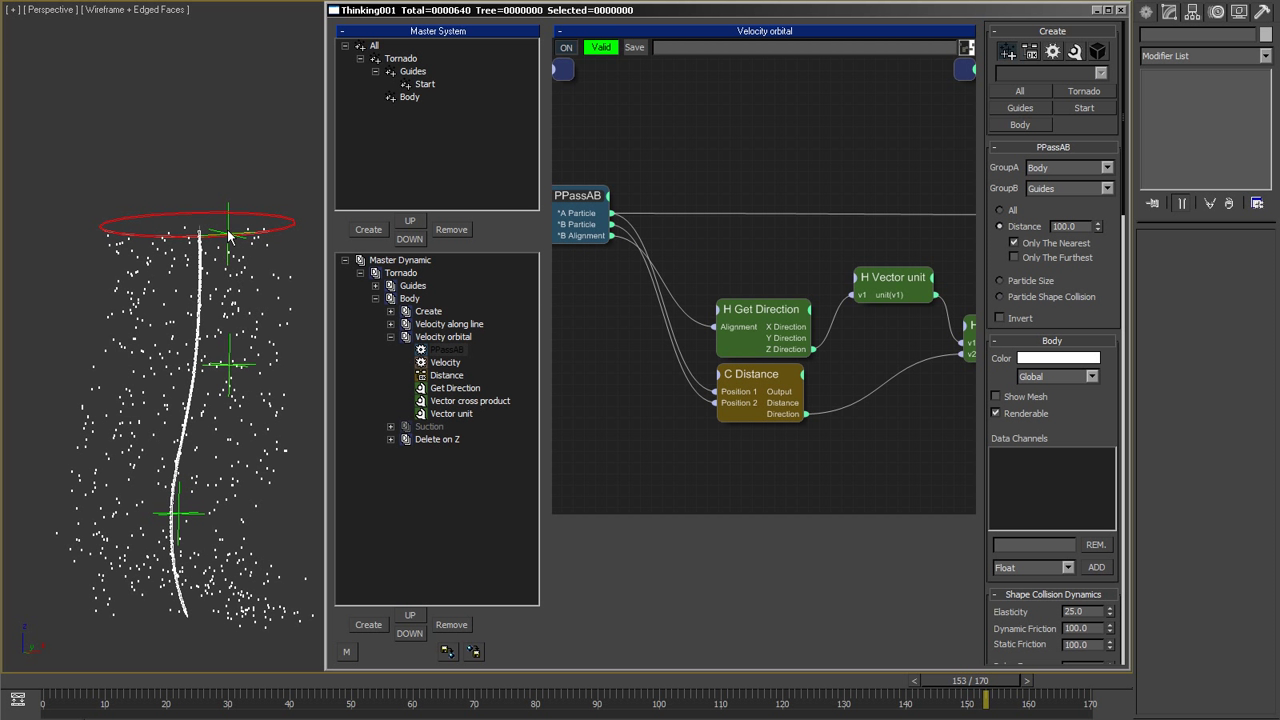
middle_click_drag(777, 259, 715, 265)
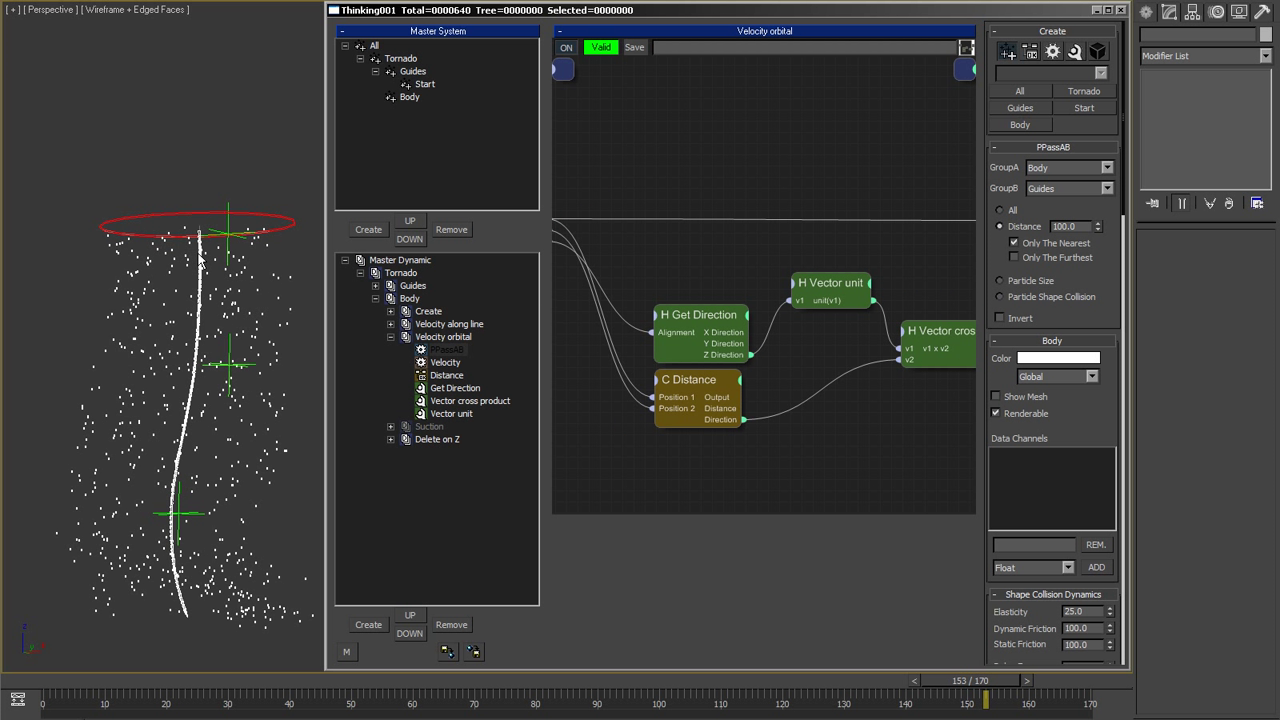
middle_click_drag(198, 258, 400, 350)
scroll(246, 286, "up", 4)
middle_click_drag(885, 393, 762, 419)
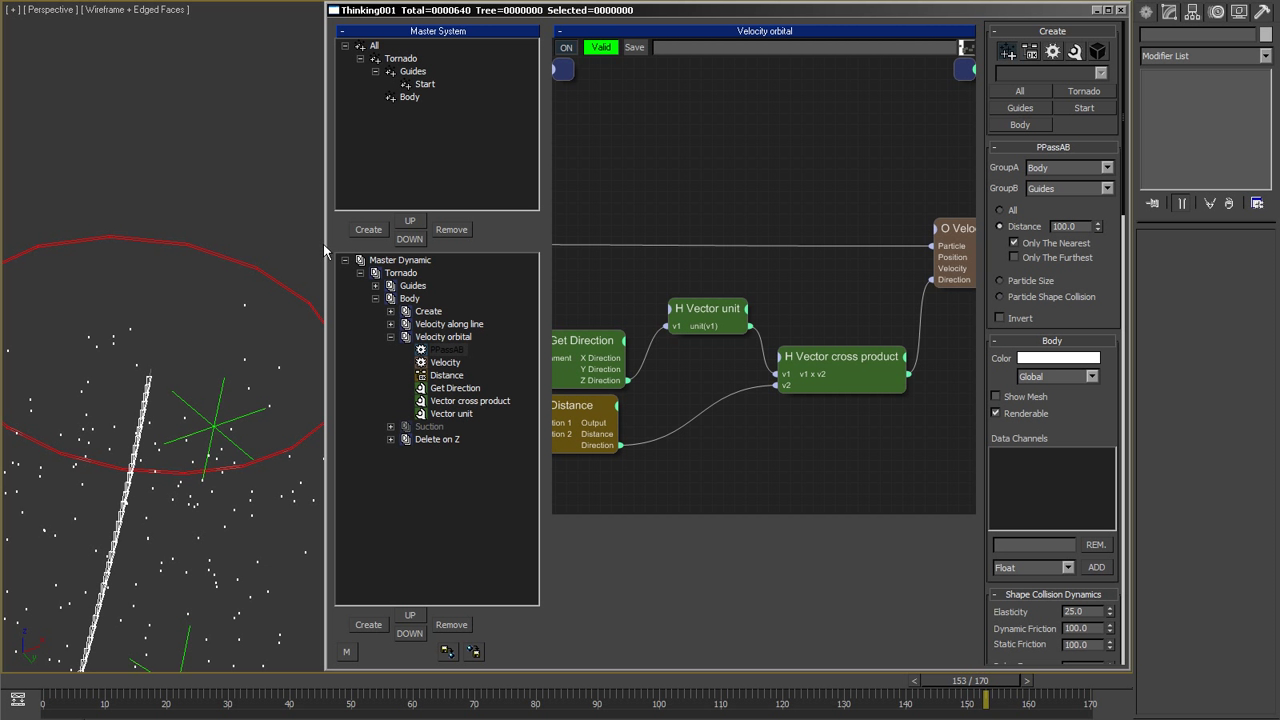
Review how the Vector cross product drives the orbital Velocity operator, replay the particle motion, and collapse the Velocity orbital set.
left_click(171, 308)
scroll(212, 277, "down", 2)
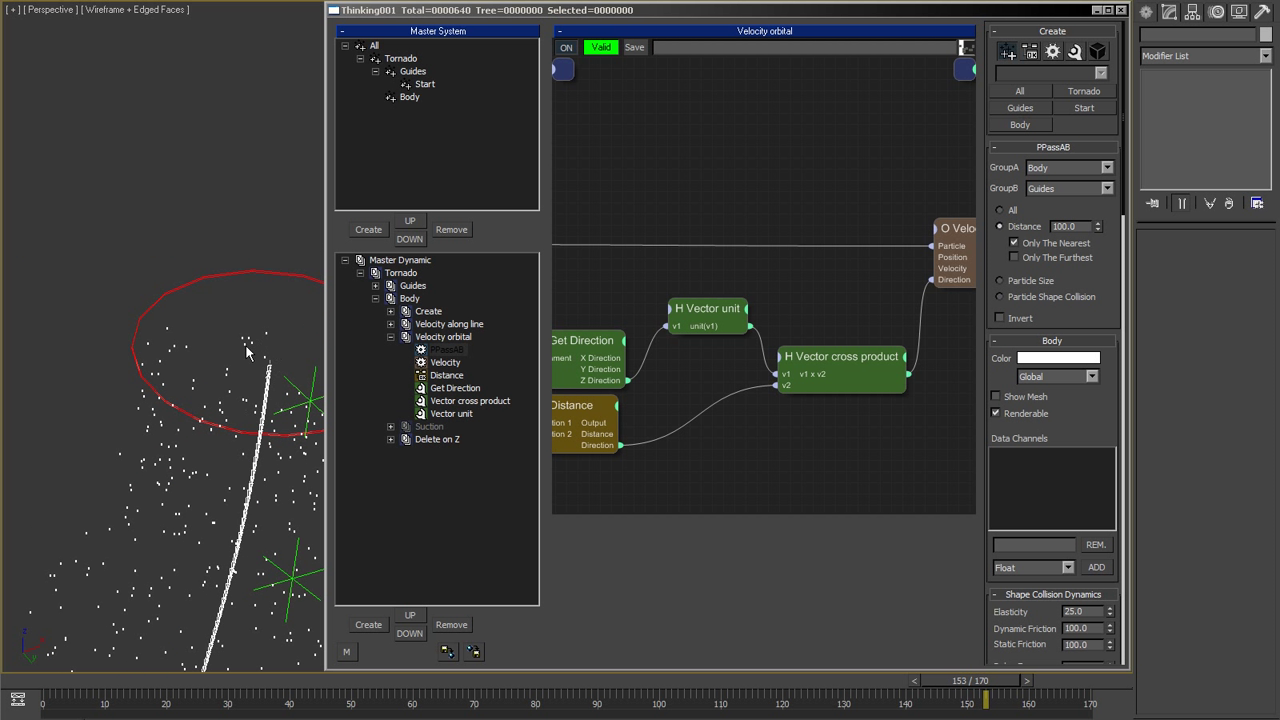
scroll(246, 350, "up", 1)
scroll(223, 396, "down", 5)
middle_click_drag(223, 396, 165, 465, "alt")
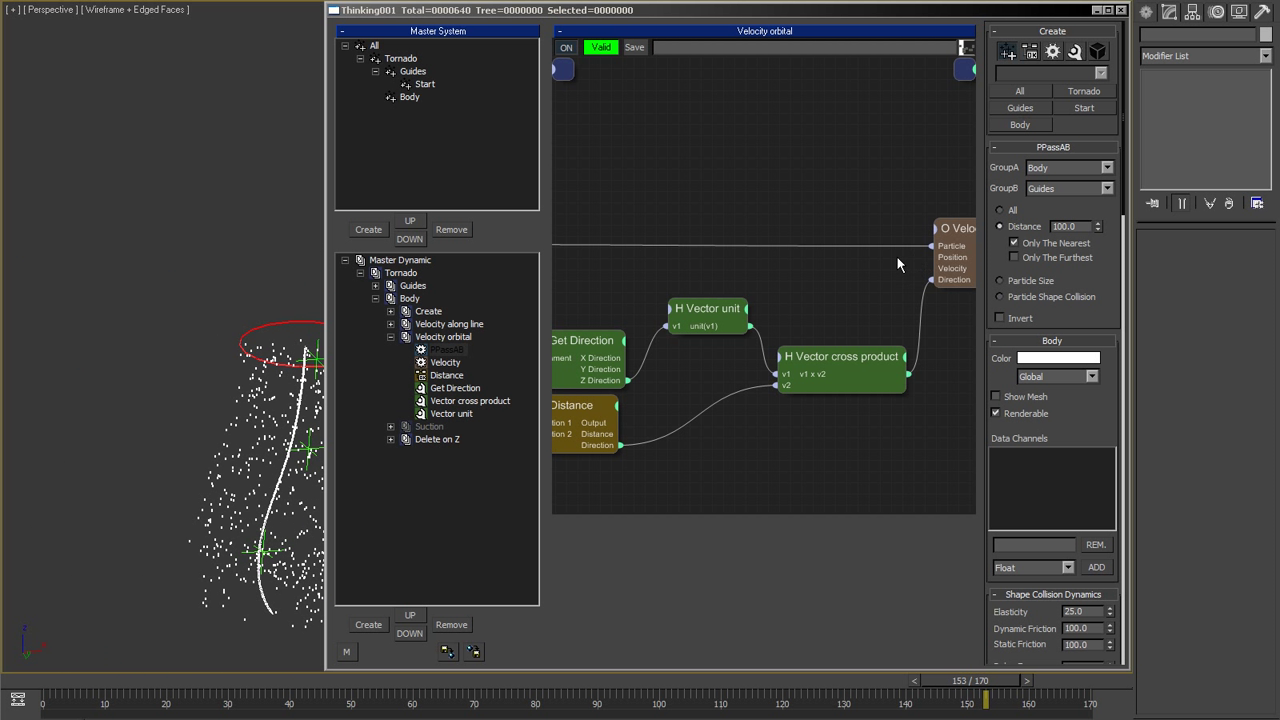
middle_click_drag(892, 265, 831, 300)
left_click(890, 232)
left_click(825, 350)
left_click(942, 230)
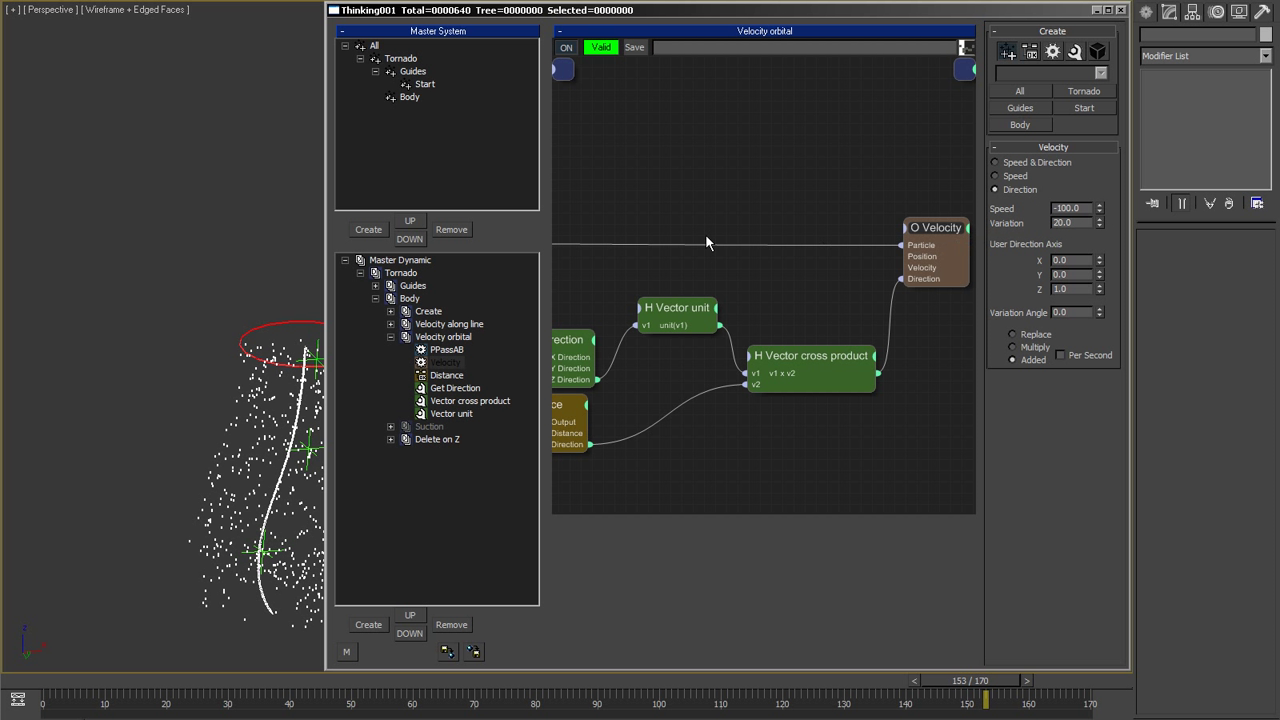
middle_click_drag(257, 289, 225, 278)
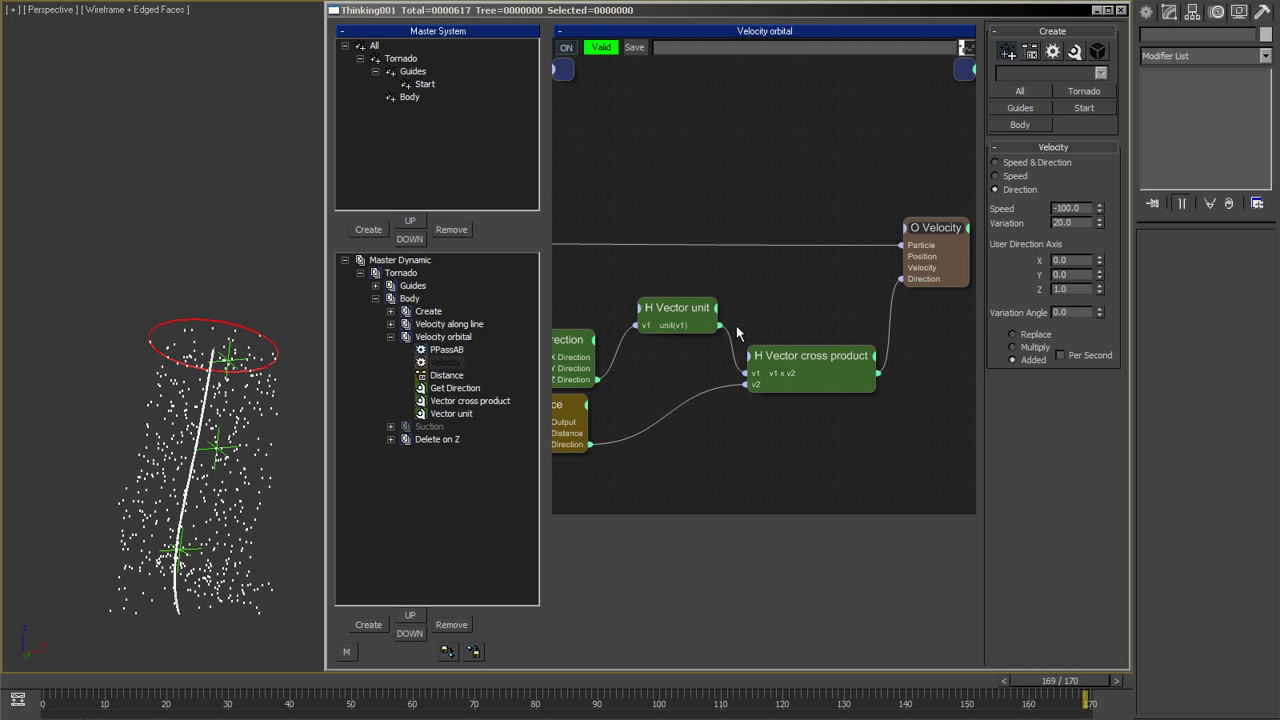
left_click(390, 337)
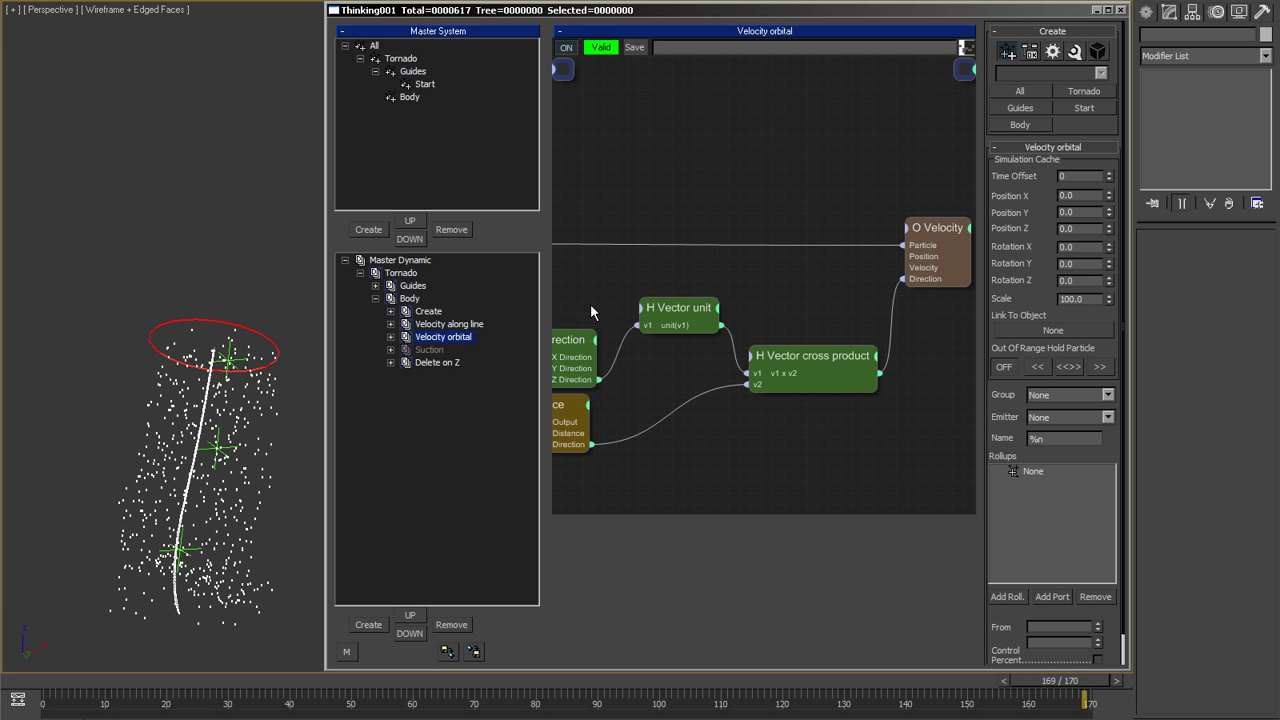
Test the Velocity orbital set's Velocity operator at a speed of -144, and set its mode to Speed & Direction.
left_click(925, 227)
left_click(1099, 205)
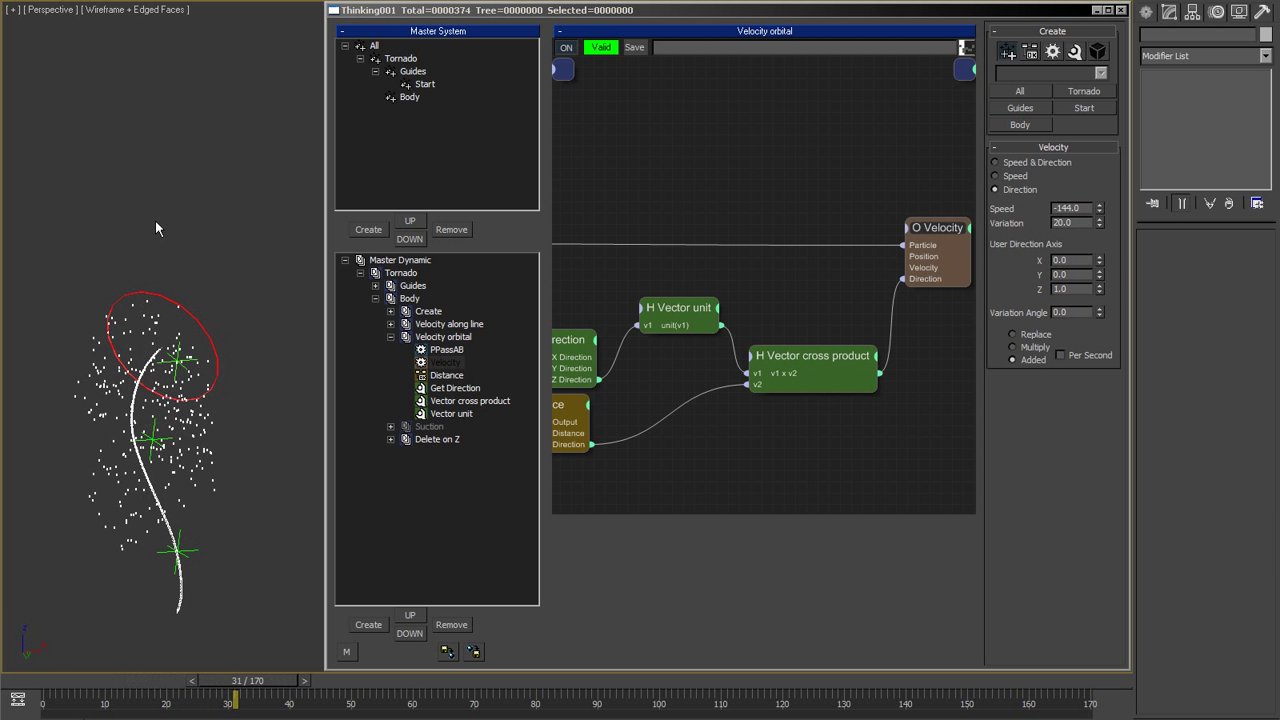
left_click(1023, 168)
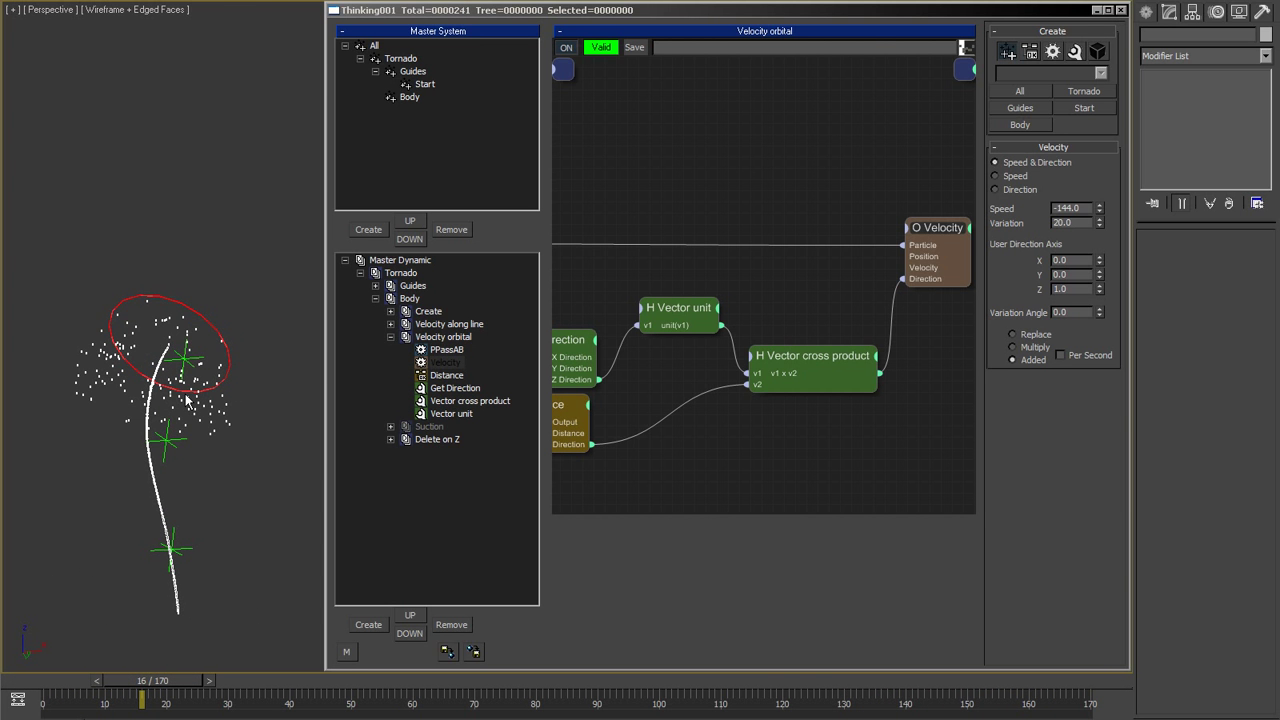
Review the Delete on Z set with the tornado in the Front view, and enable the Suction set at frame 0.
key("f")
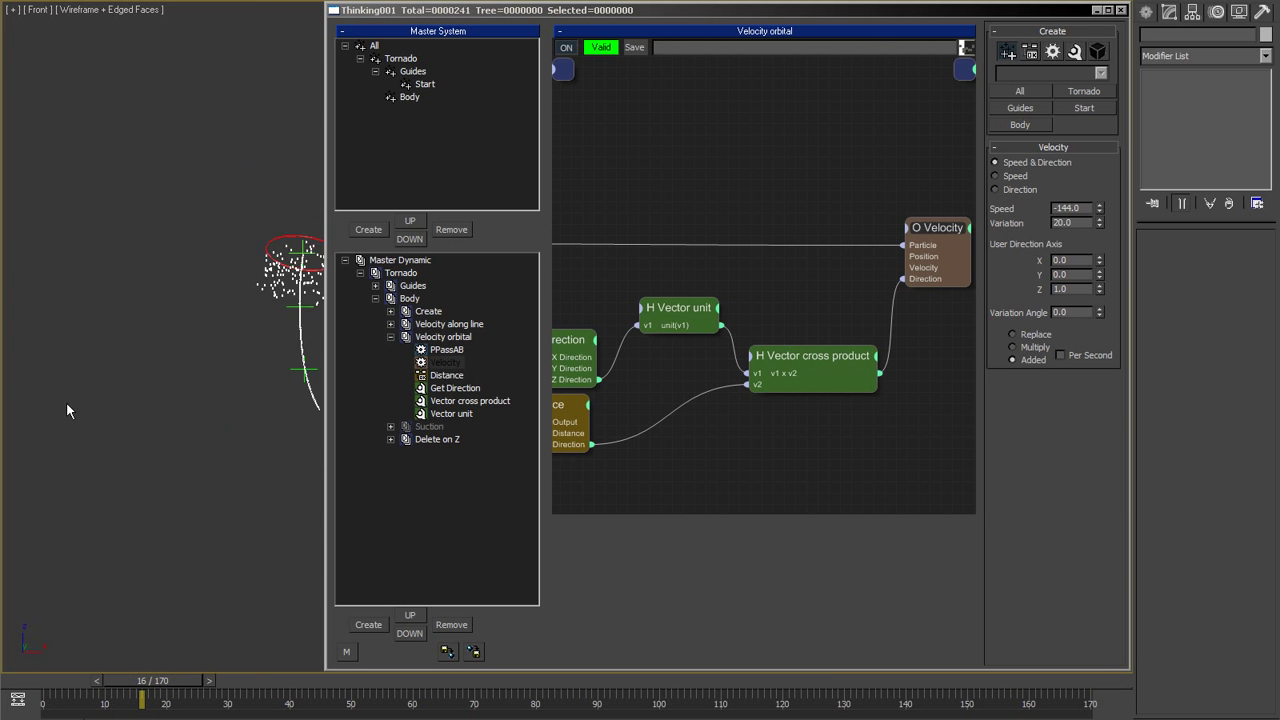
left_click(448, 440)
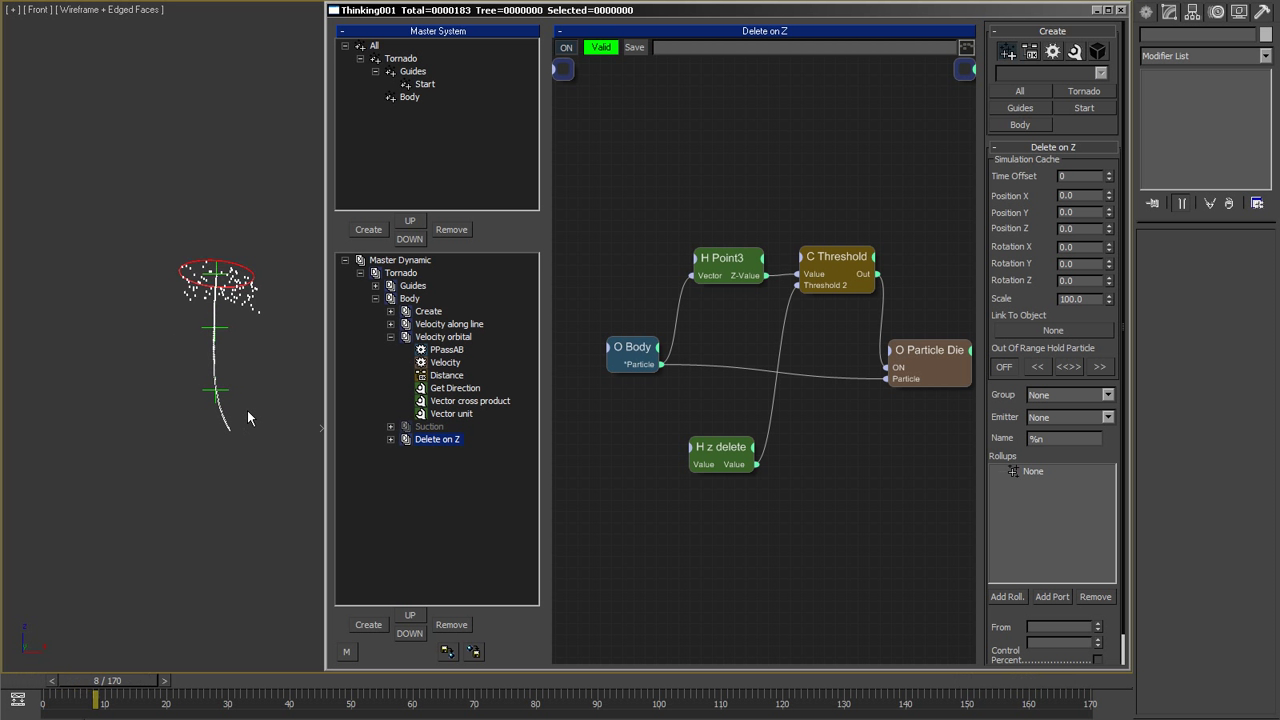
key("Home")
left_click(391, 337)
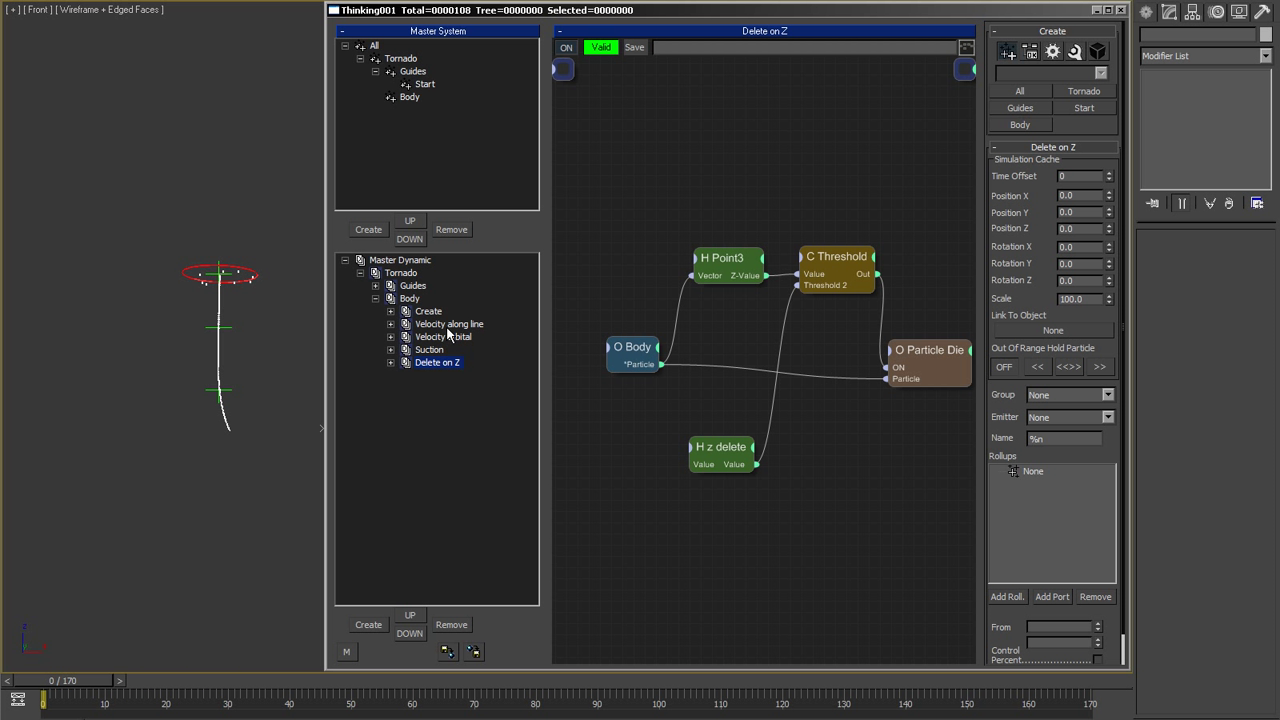
Disable the Velocity orbital set and replay the animation to see how Suction acts on the particles without it.
right_click(445, 337)
left_click(157, 391)
scroll(157, 403, "up", 3)
middle_click_drag(157, 403, 177, 415)
key("slash")
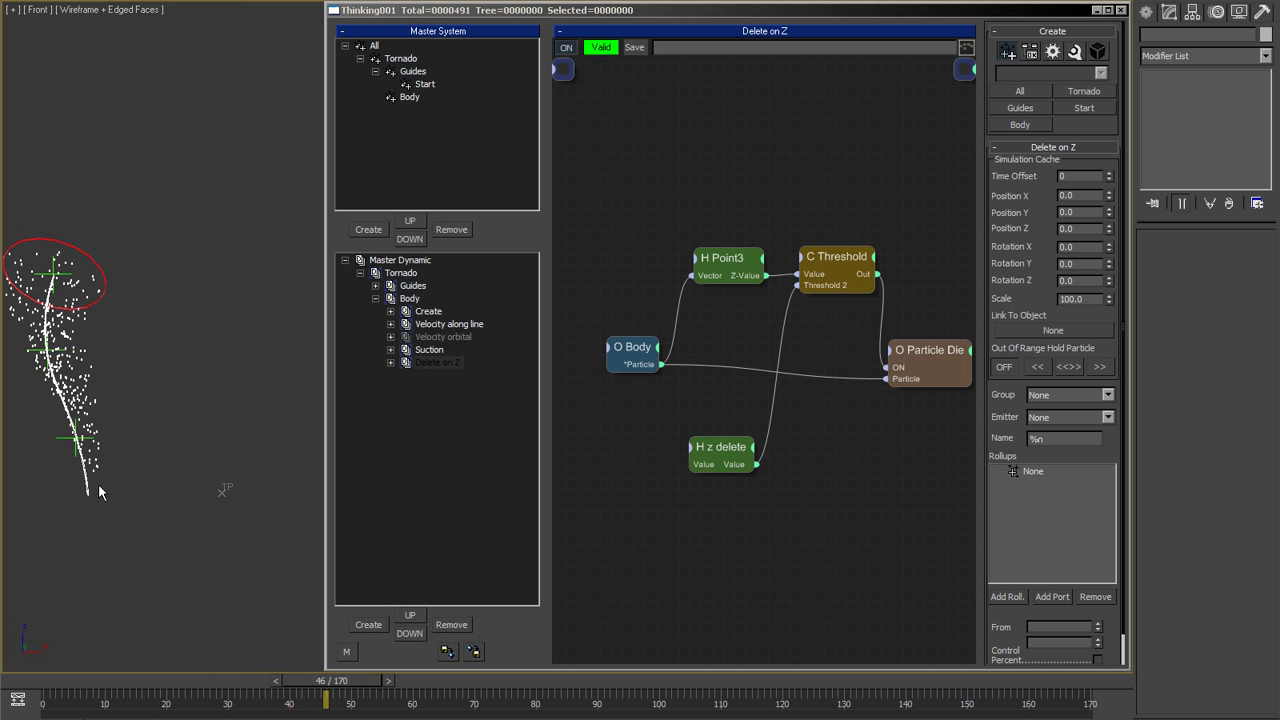
Review the PPassAB, Distance and Velocity nodes in Body's Suction set.
left_click(435, 351)
left_click(638, 222)
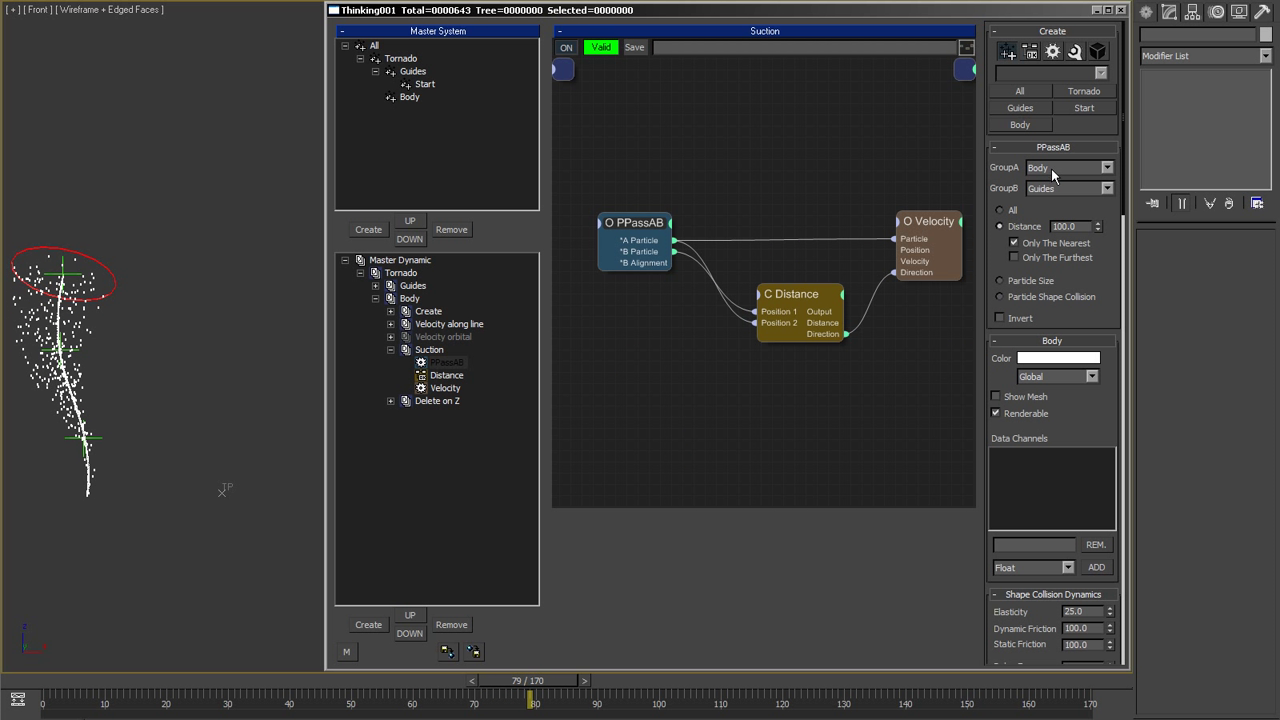
left_click(790, 294)
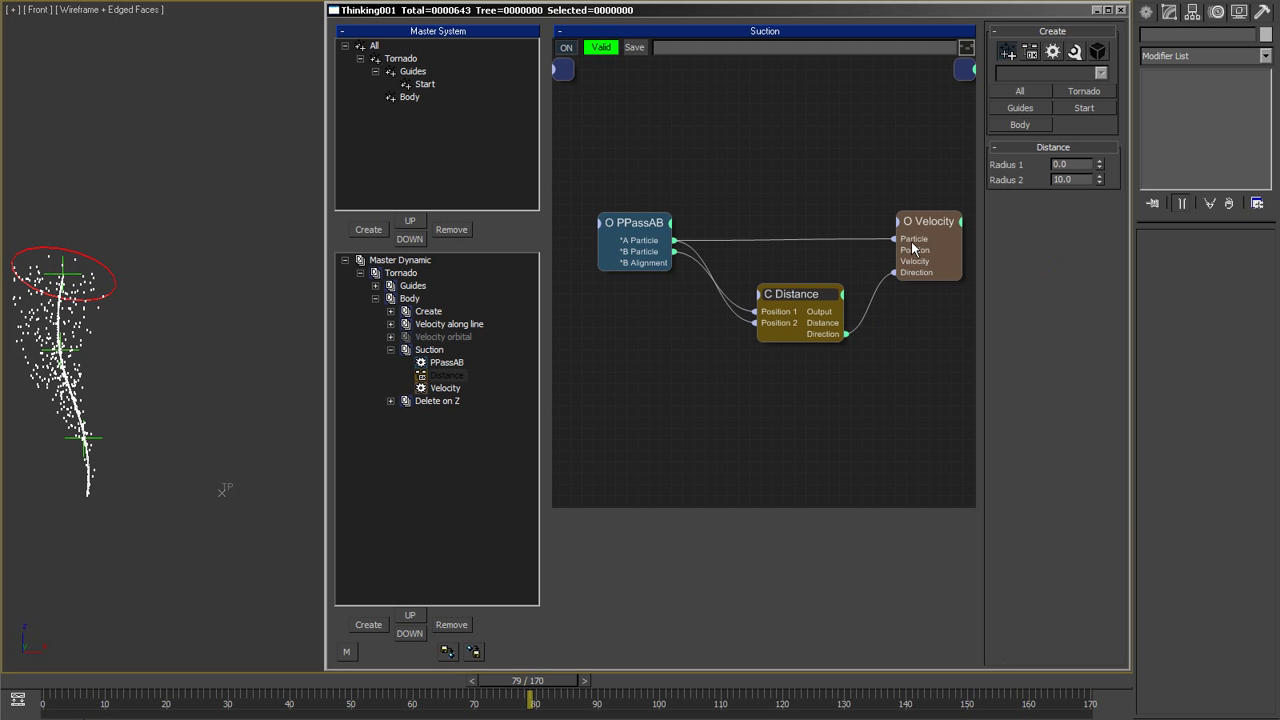
left_click(928, 220)
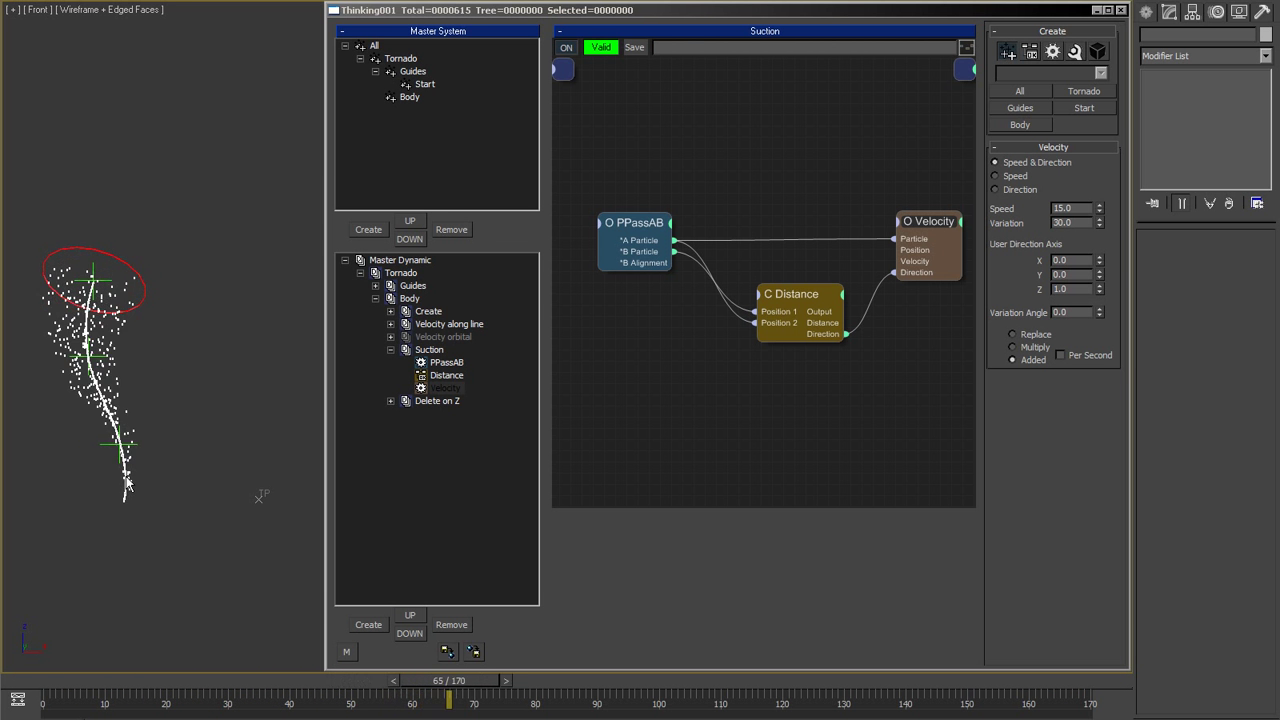
Re-enable the Velocity orbital set alongside Suction, and set the Suction Velocity operator's speed to 23.7.
left_click(390, 349)
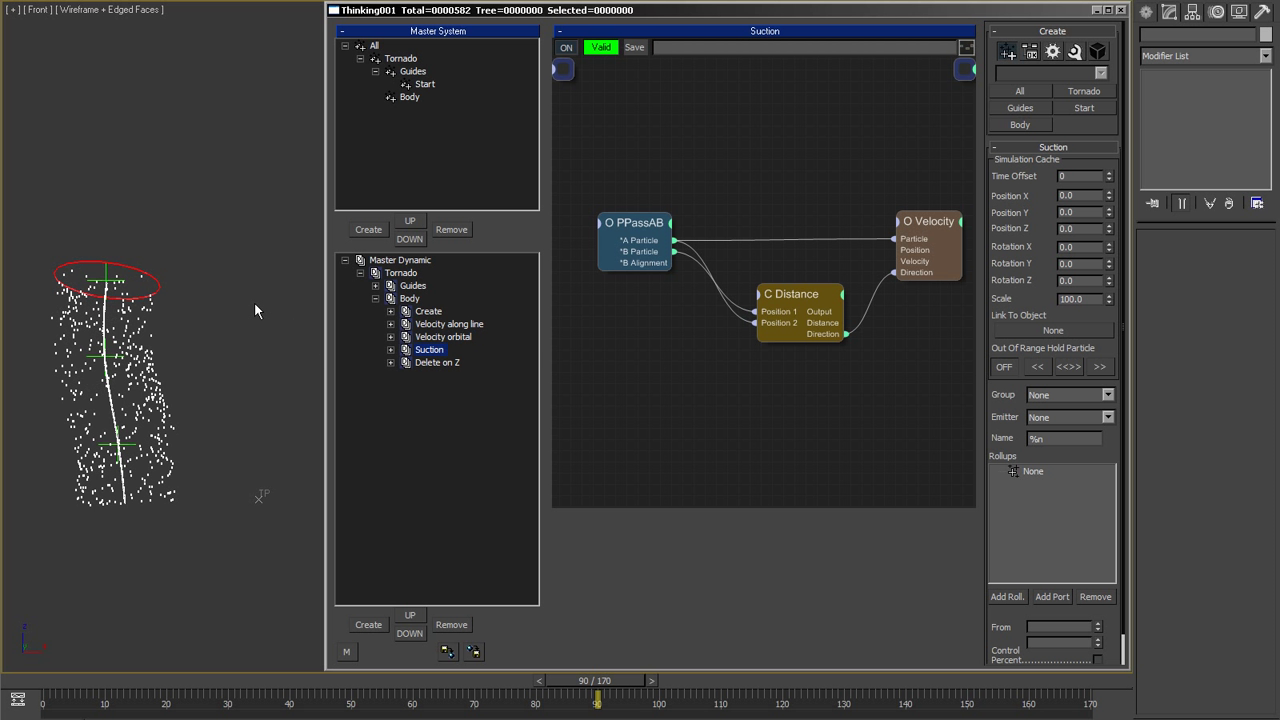
left_click(254, 310)
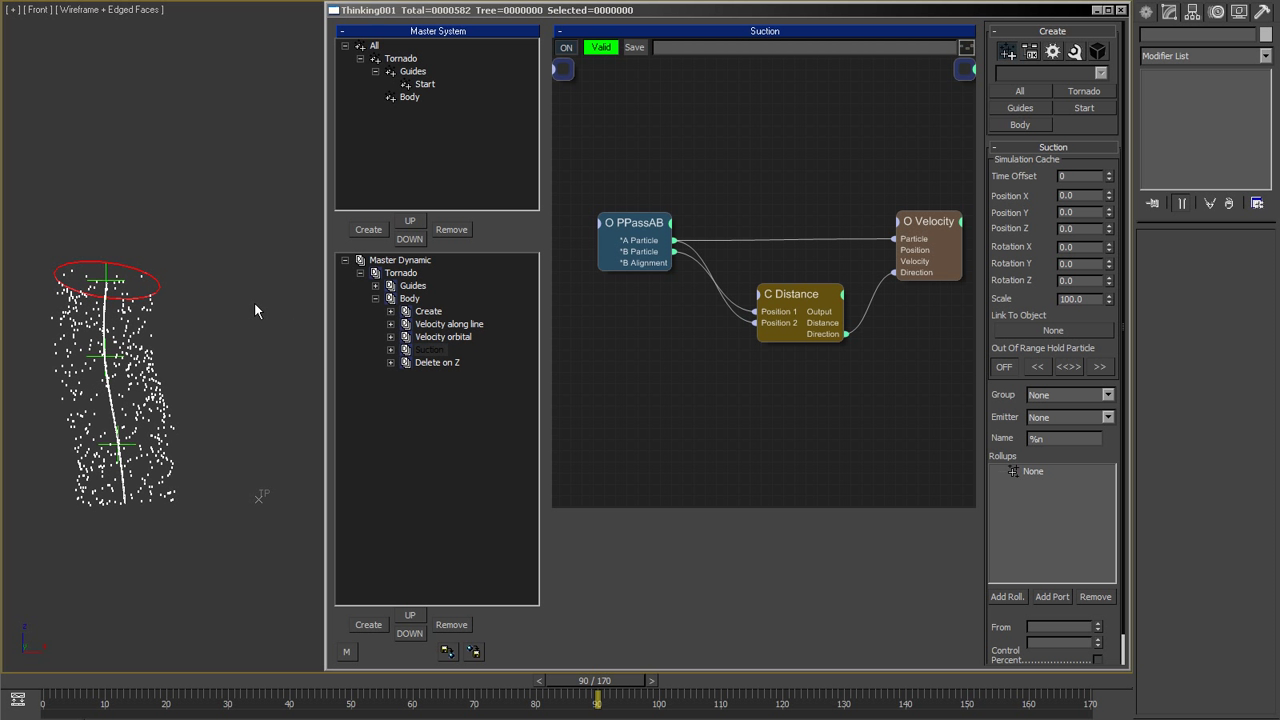
key("Home")
key("slash")
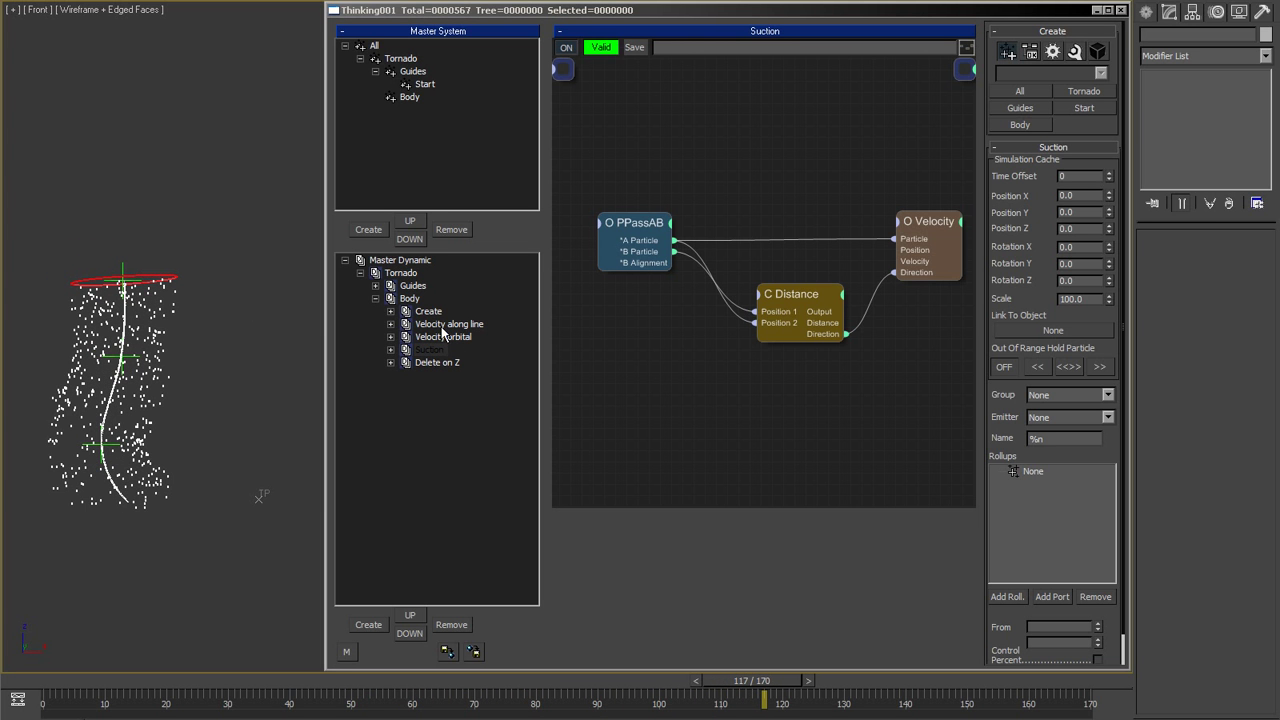
left_click(895, 244)
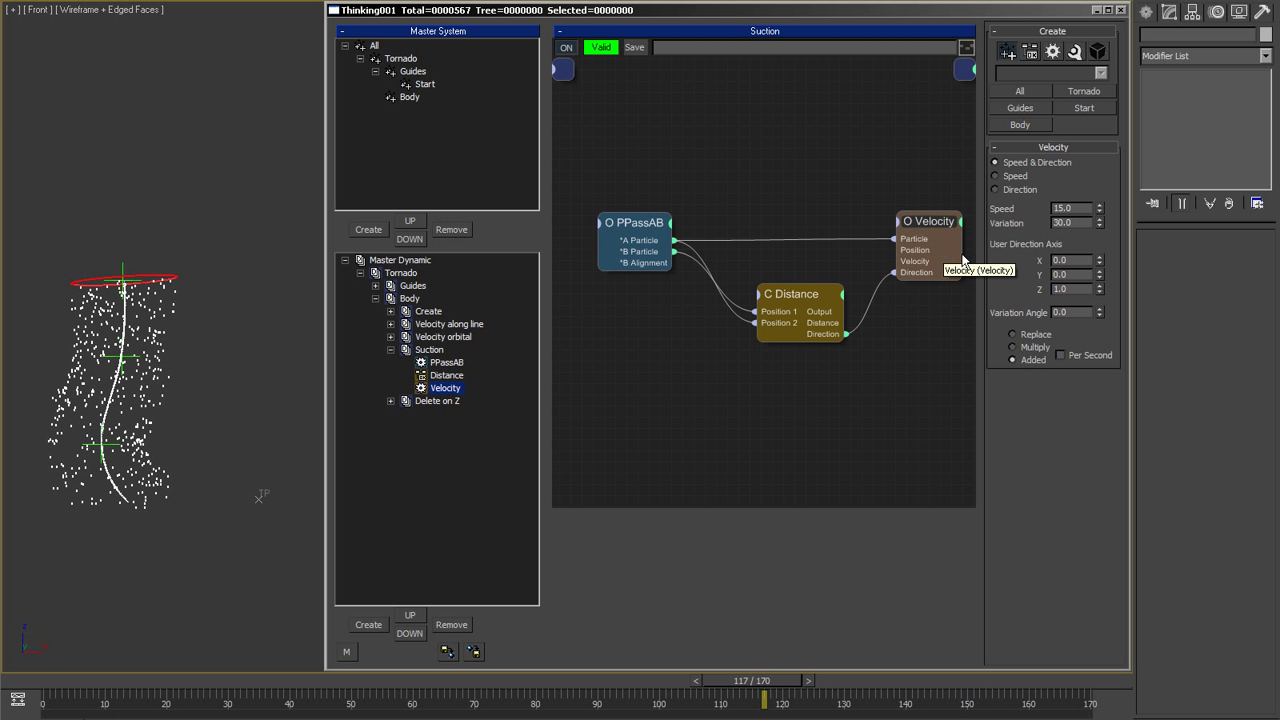
left_click_drag(1099, 208, 1090, 160)
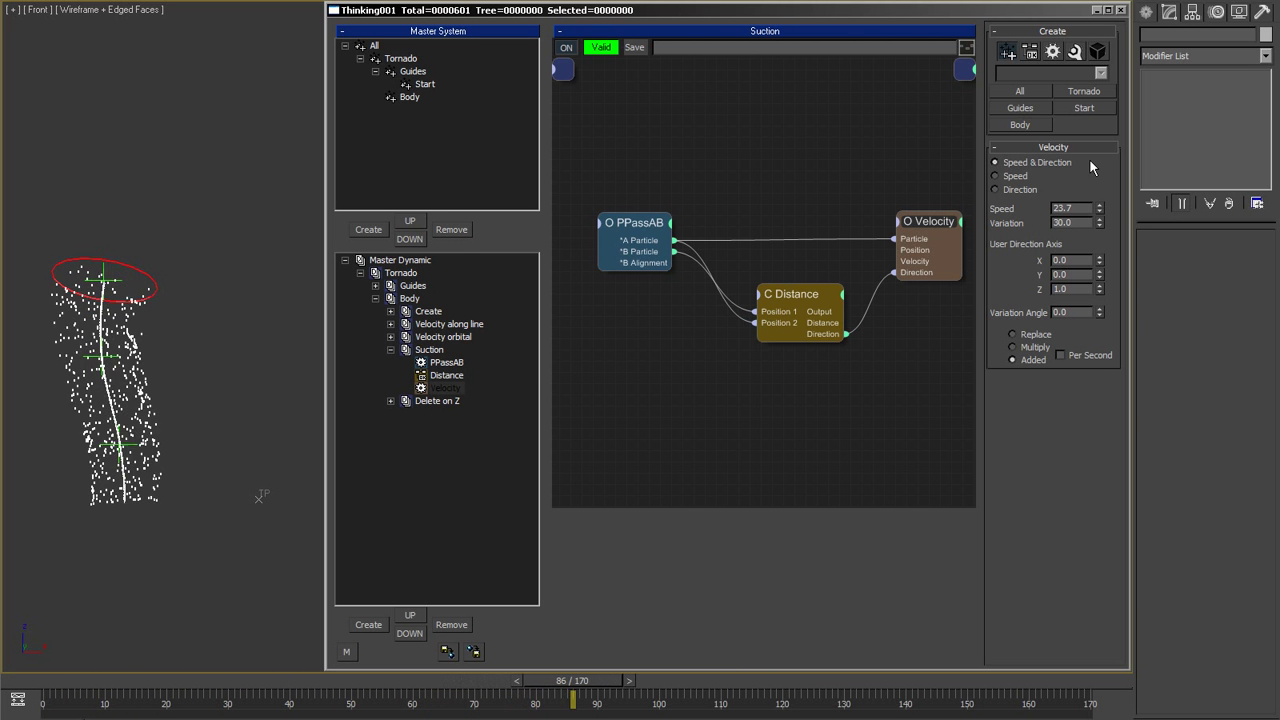
Try a speed of -60 on the orbital Velocity operator with a replay, and change the speed to -80.
left_click(452, 337)
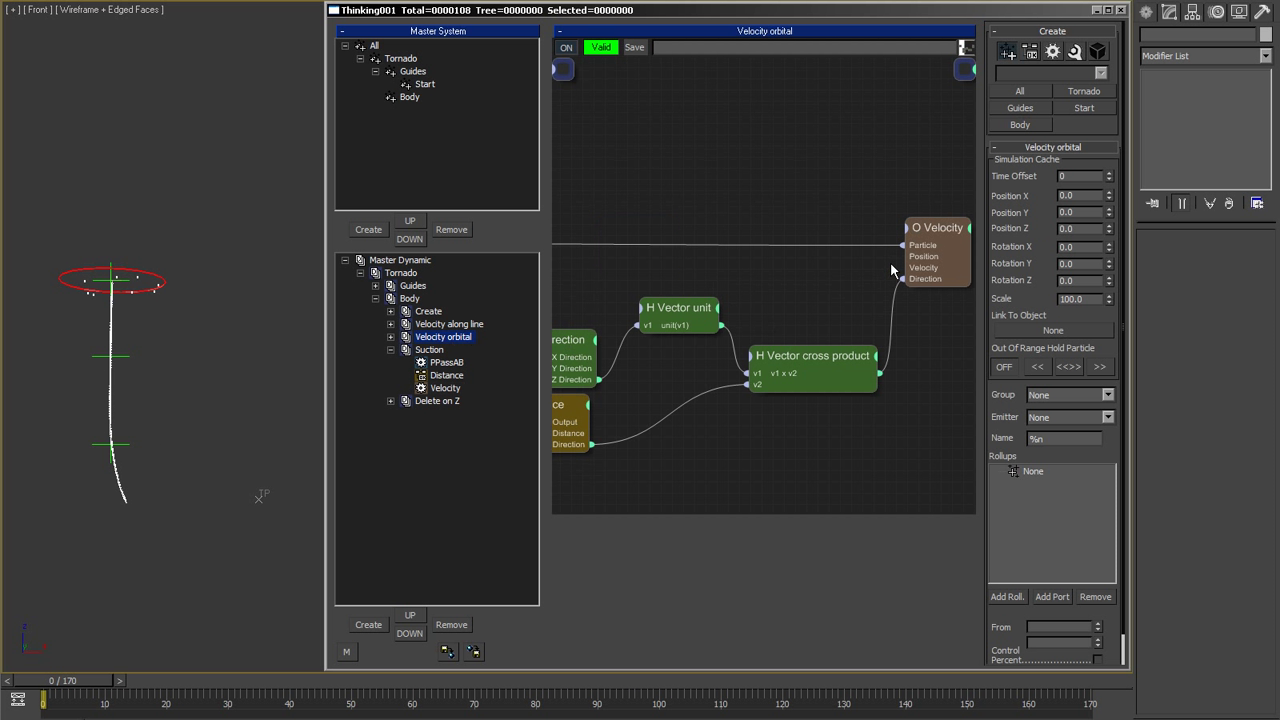
left_click(935, 245)
left_click_drag(1088, 208, 1050, 208)
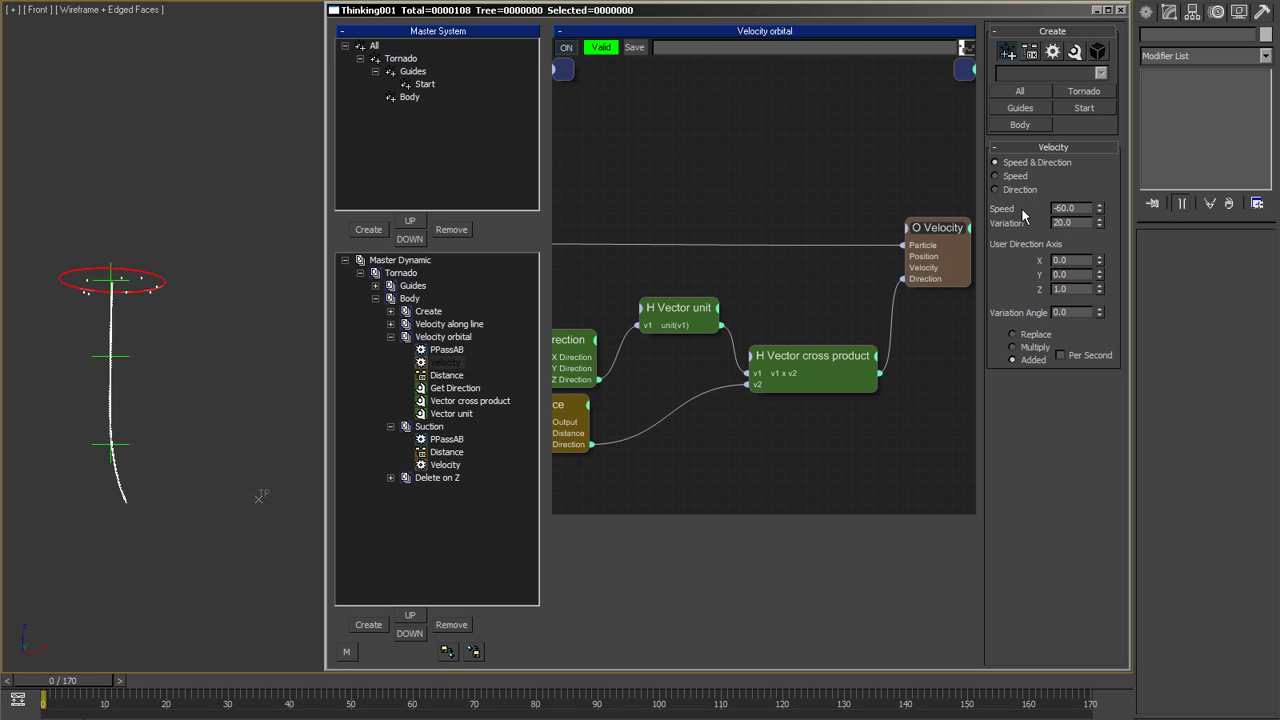
key("slash")
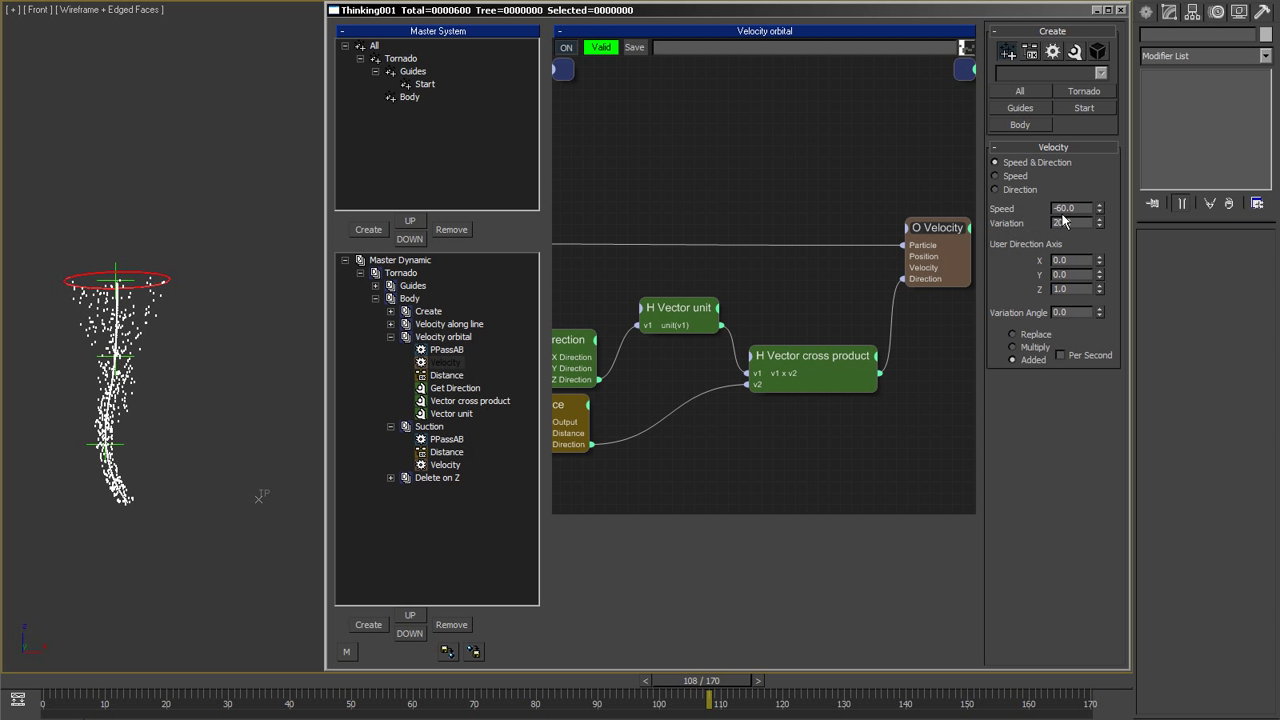
type("-")
left_click(1018, 222)
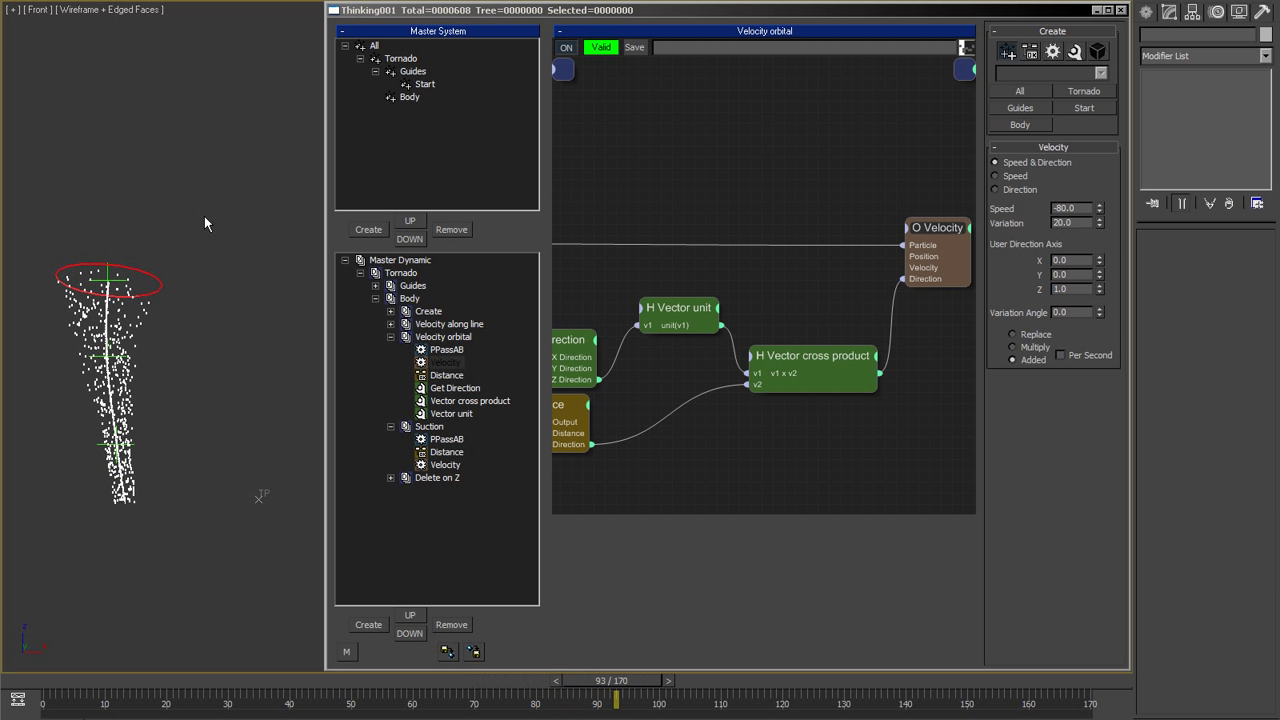
Collapse the Velocity orbital and Suction sets, replay the tornado animation, and rewind it to frame 0.
left_click(389, 338)
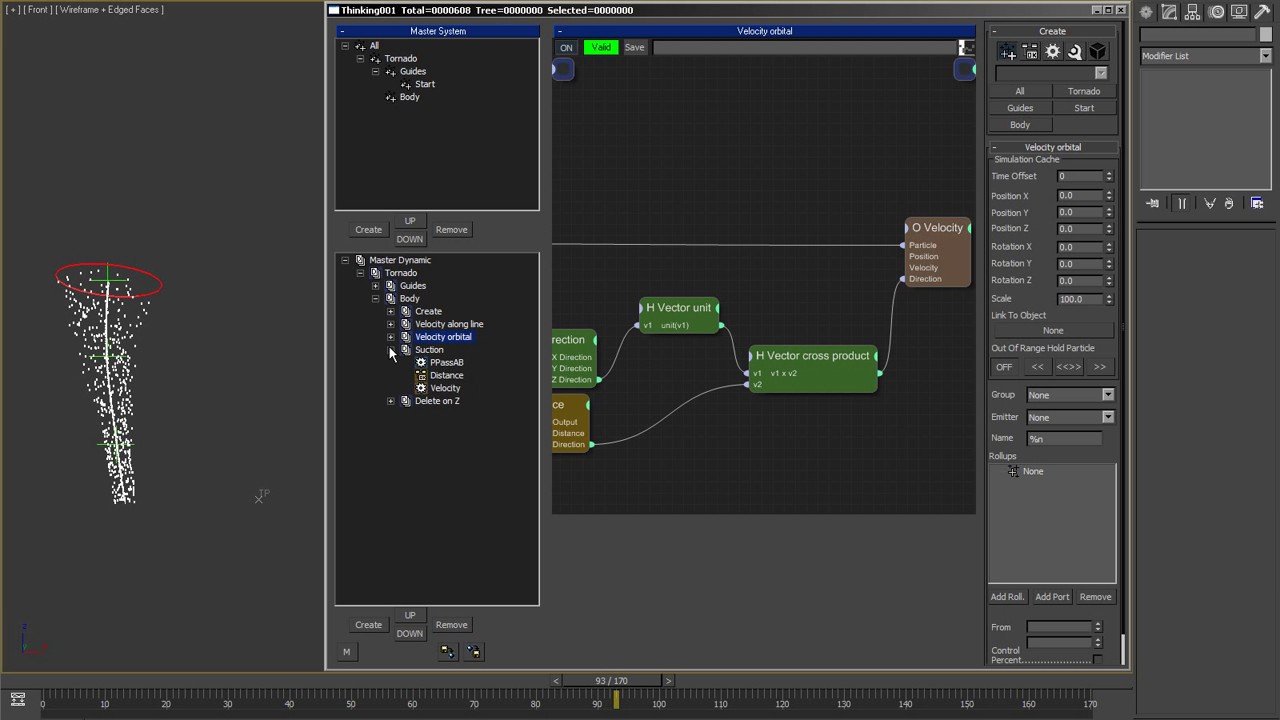
left_click(389, 349)
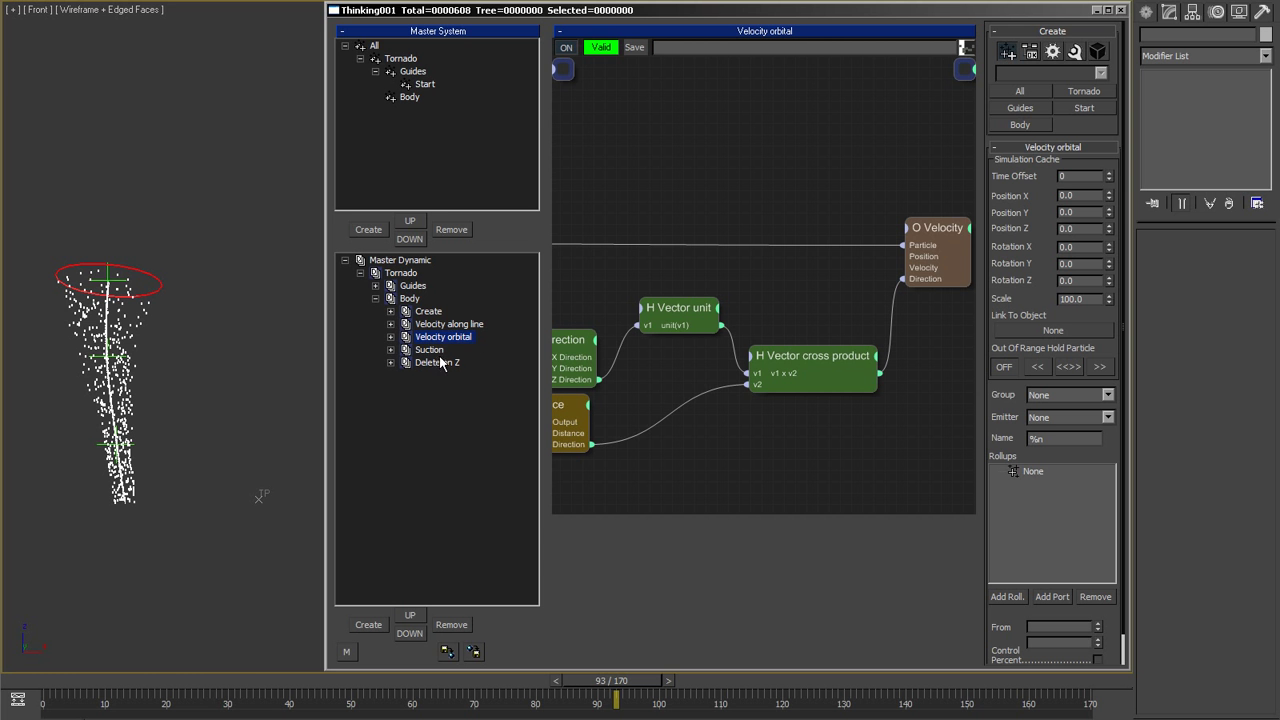
left_click(171, 341)
key("slash")
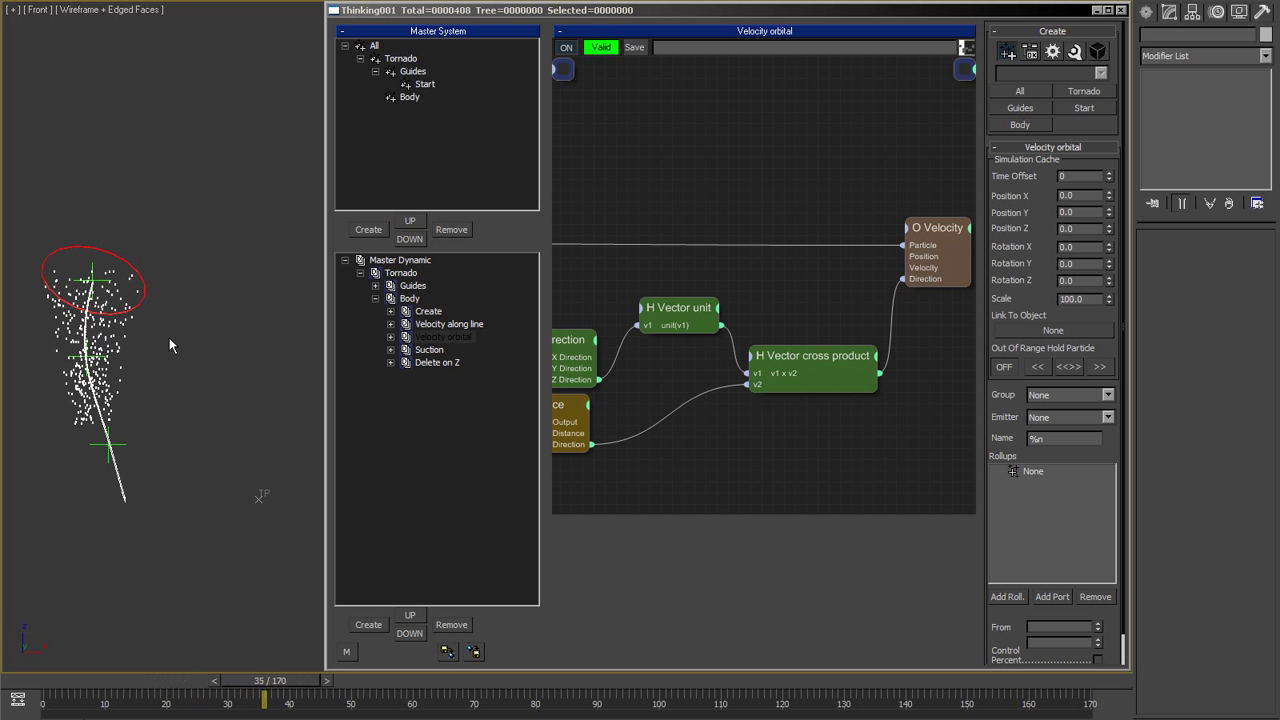
key("Home")
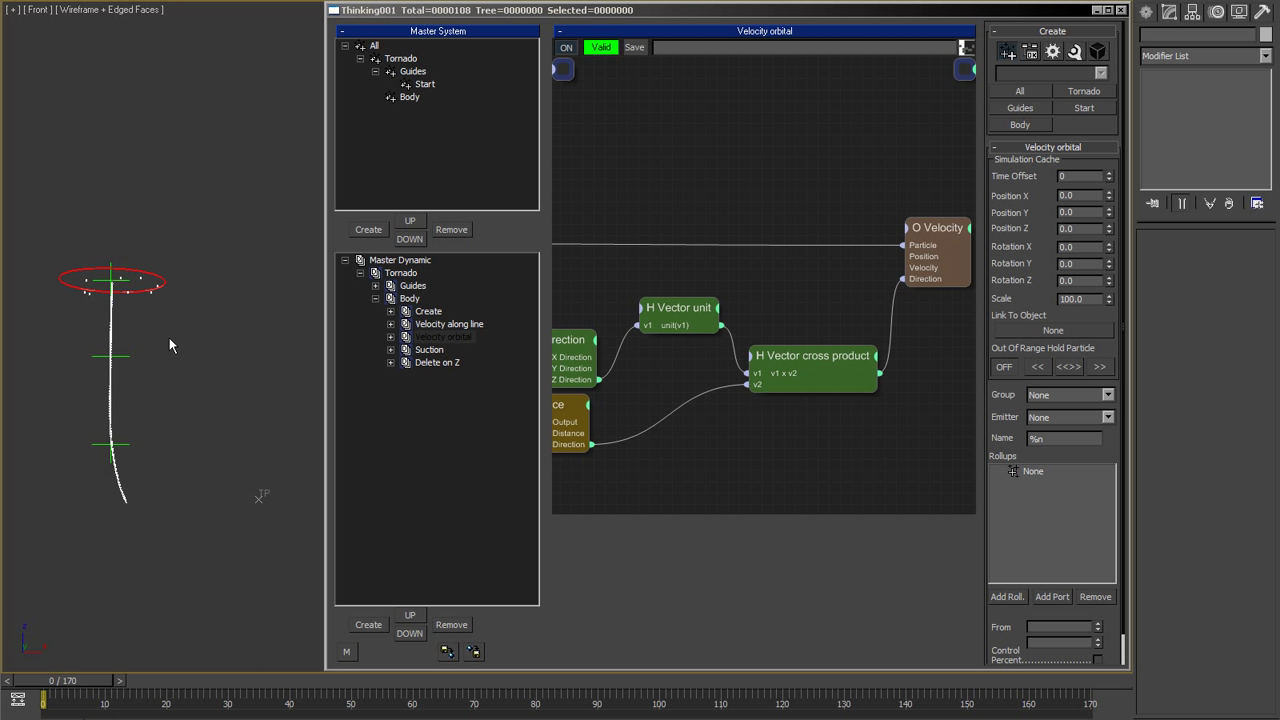